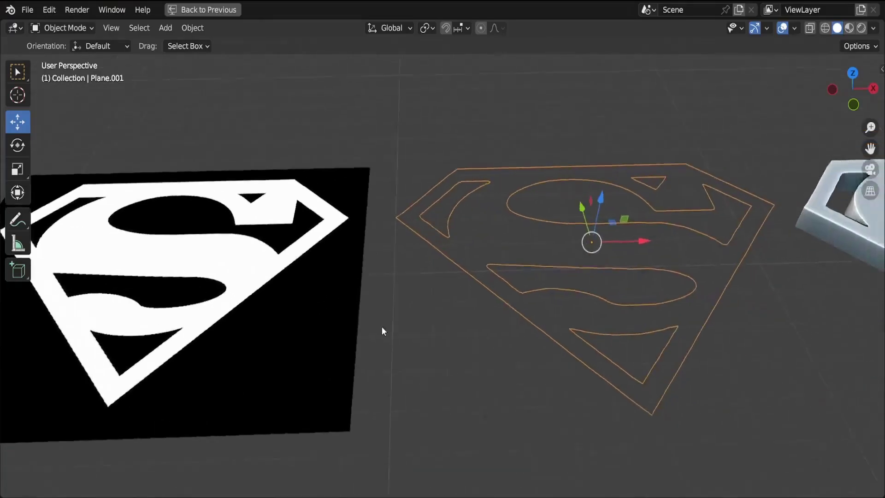
shift+middle_drag(709, 337, 365, 328)
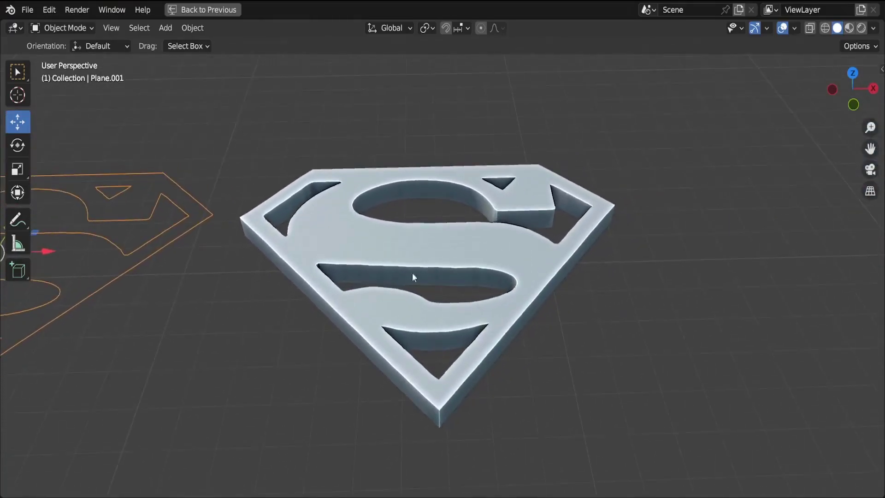
click(447, 241)
middle_drag(447, 242, 478, 365)
scroll(478, 364, up, 2)
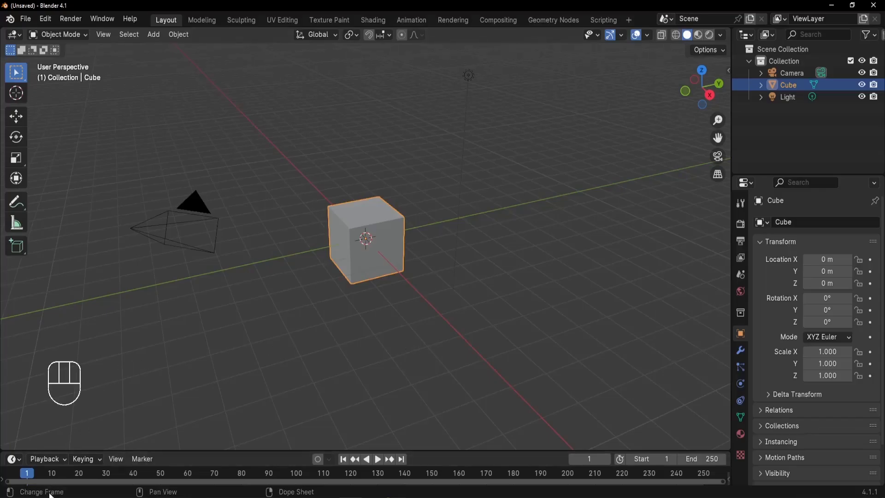
key(alt+Tab)
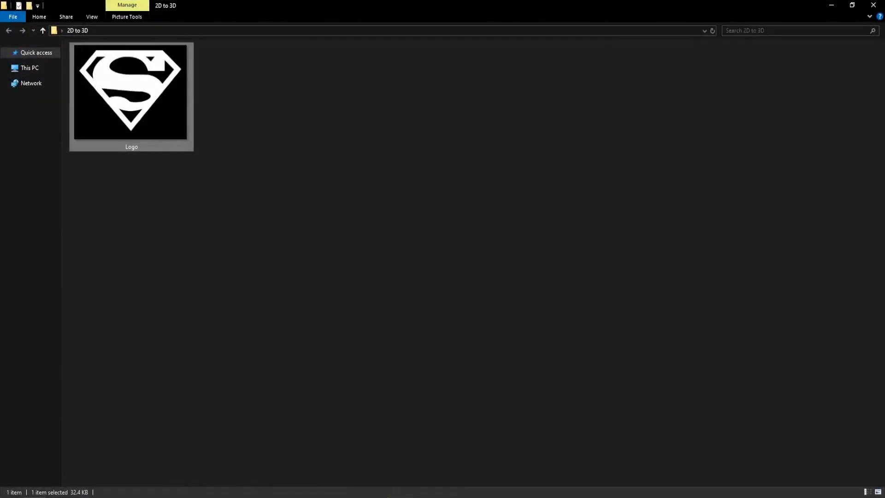
key(alt+Tab)
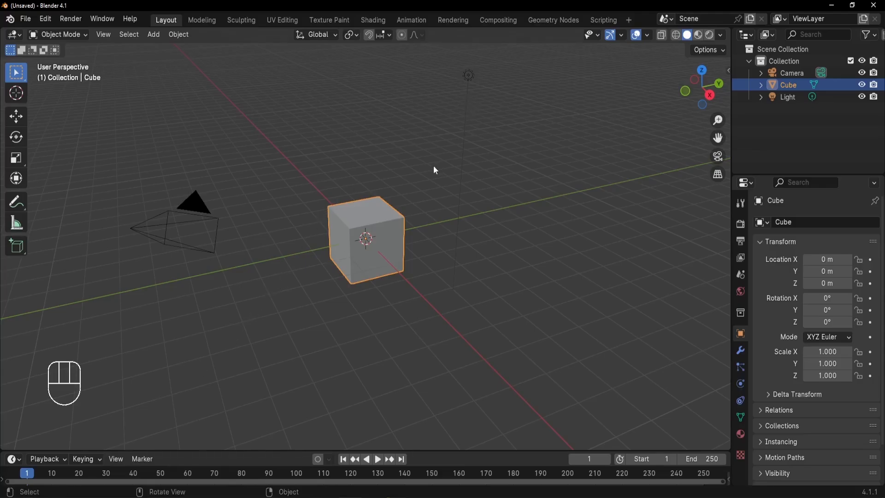
Step: Delete the default camera, cube and light to leave the scene empty
key(a)
key(x)
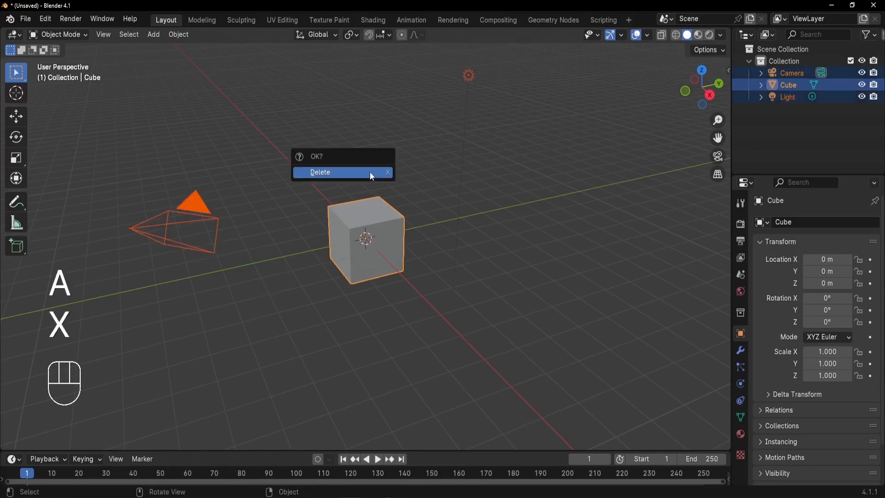
click(370, 172)
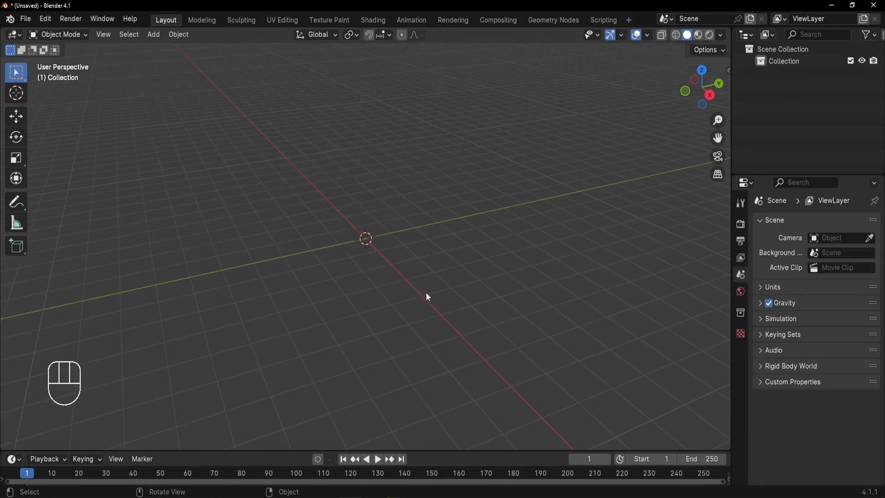
Step: Find the Import Images as Planes add-on by searching the preferences for "images", make sure it is enabled, and close the preferences
click(49, 18)
click(72, 167)
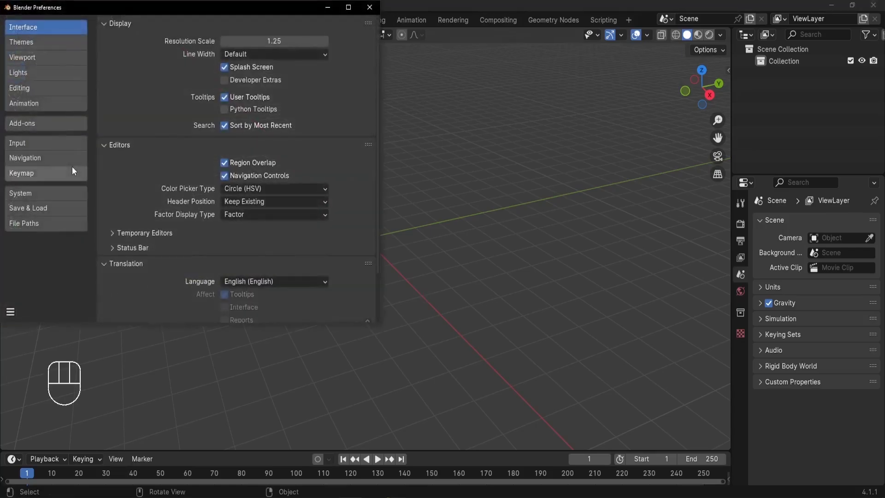
click(24, 124)
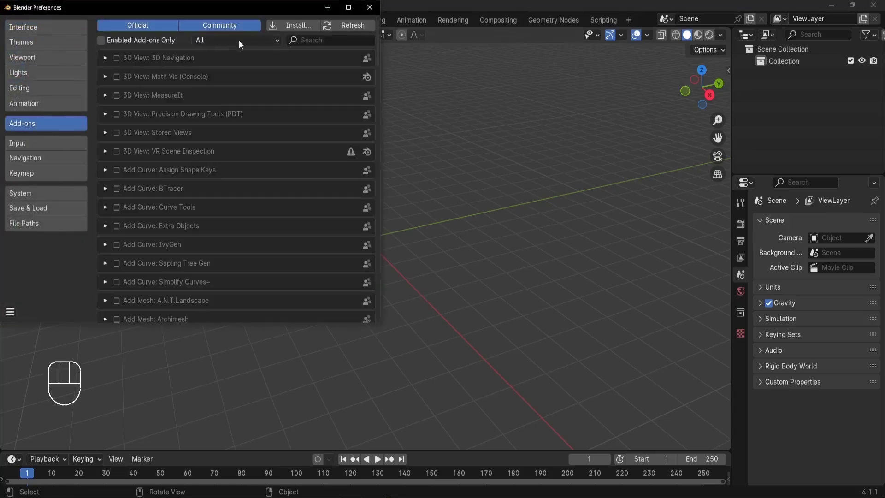
click(322, 41)
text(images)
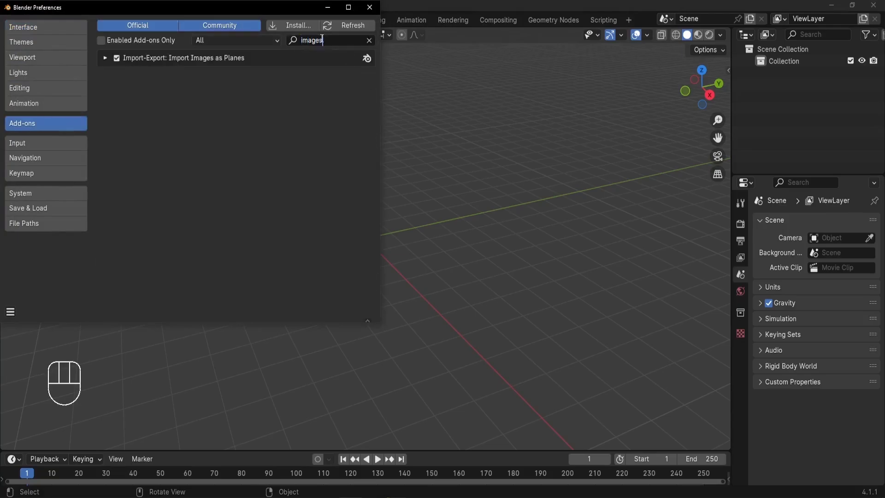
click(117, 59)
click(116, 58)
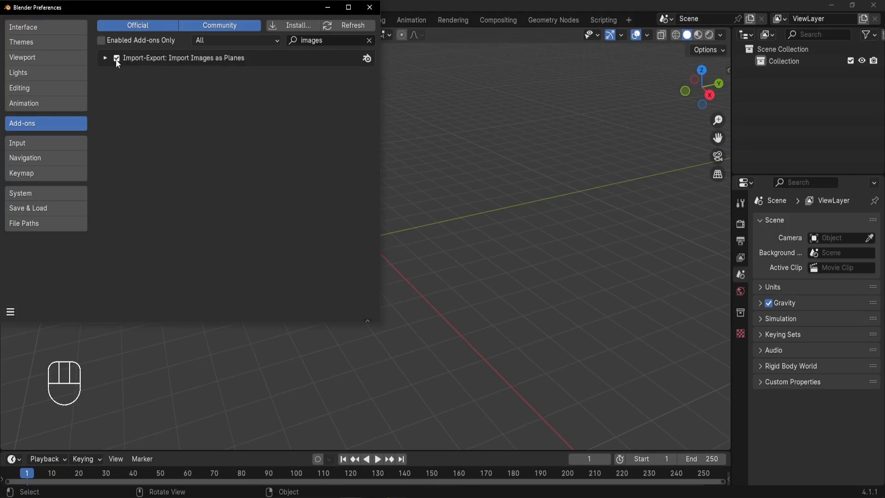
click(369, 8)
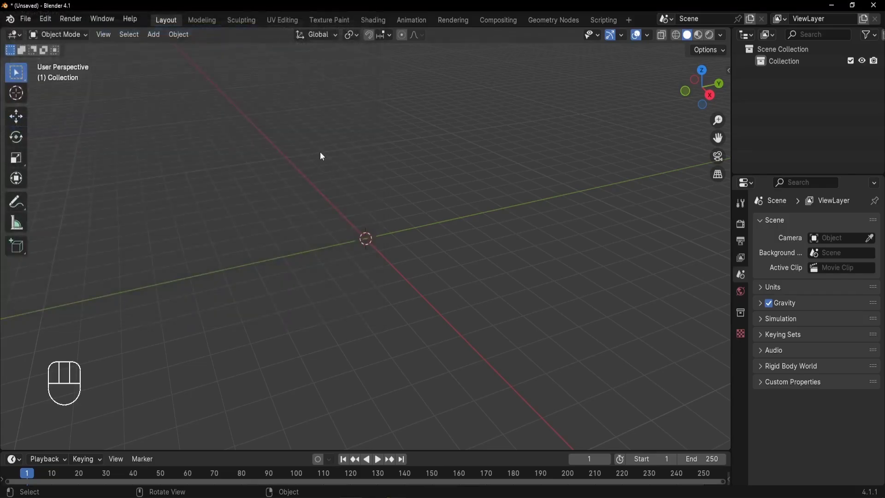
Step: Import the Logo image from the Desktop's 2D to 3D folder as an image plane
key(shift+a)
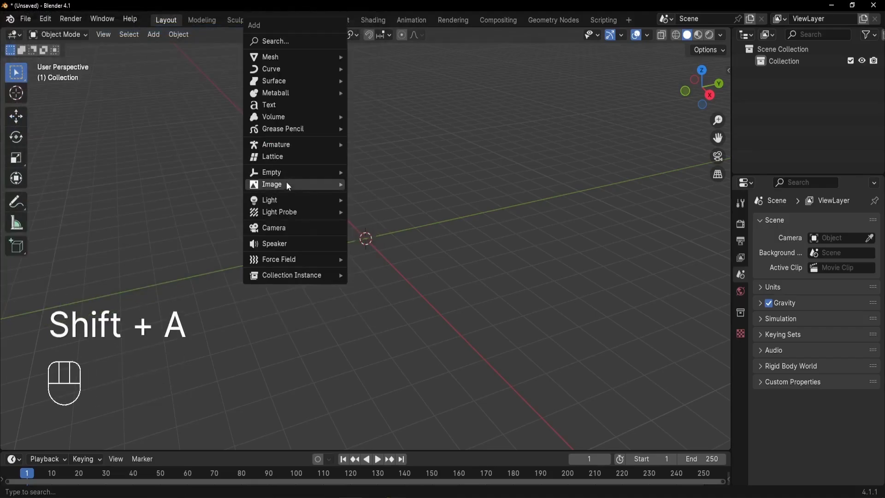
mouse_move(309, 185)
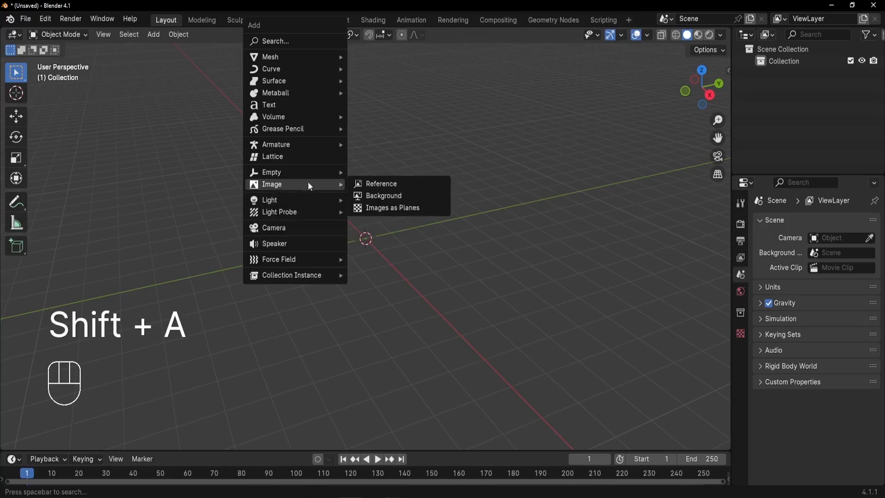
click(381, 210)
click(181, 176)
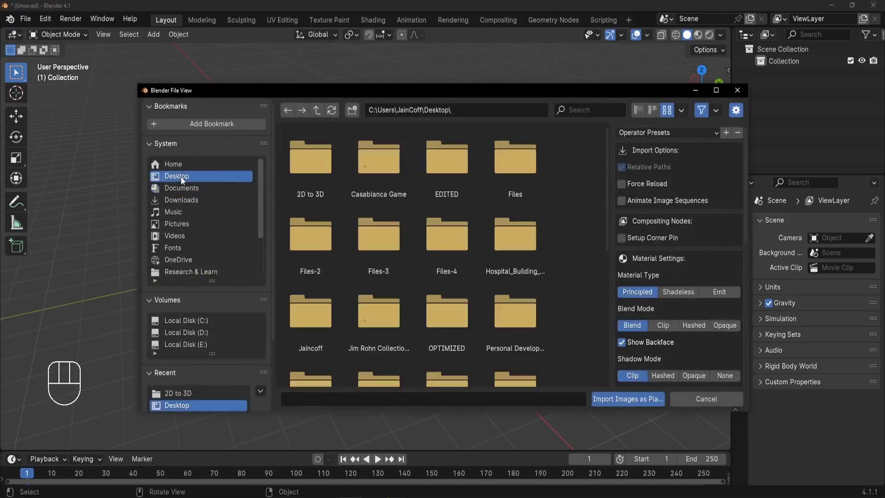
double_click(311, 159)
double_click(311, 158)
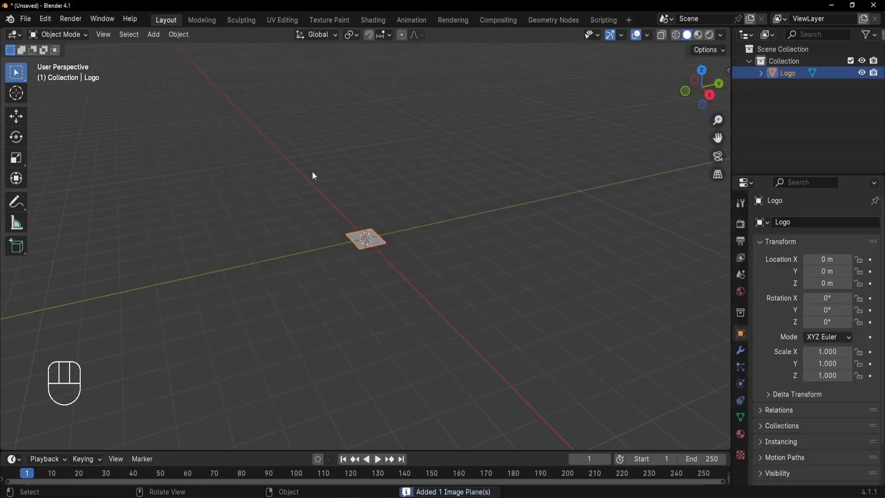
Step: Switch the viewport to Material Preview shading to show the logo image on the plane
scroll(383, 215, up, 5)
middle_drag(398, 234, 310, 220)
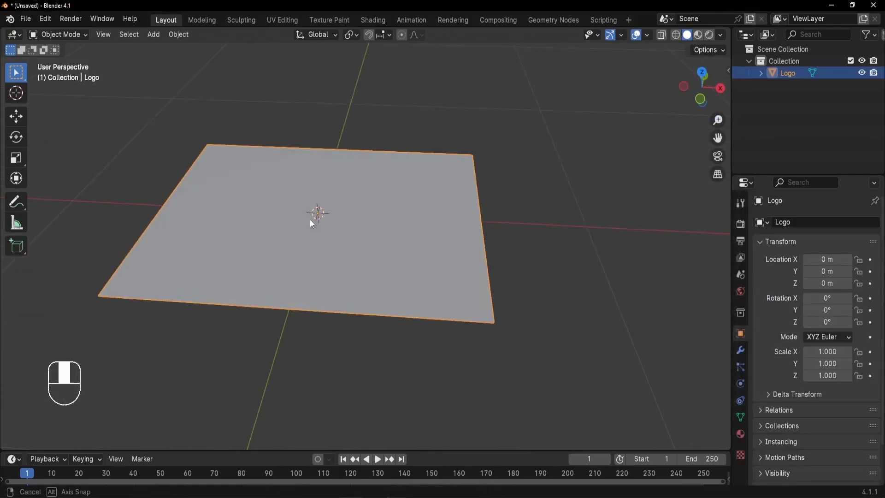
key(z)
click(355, 269)
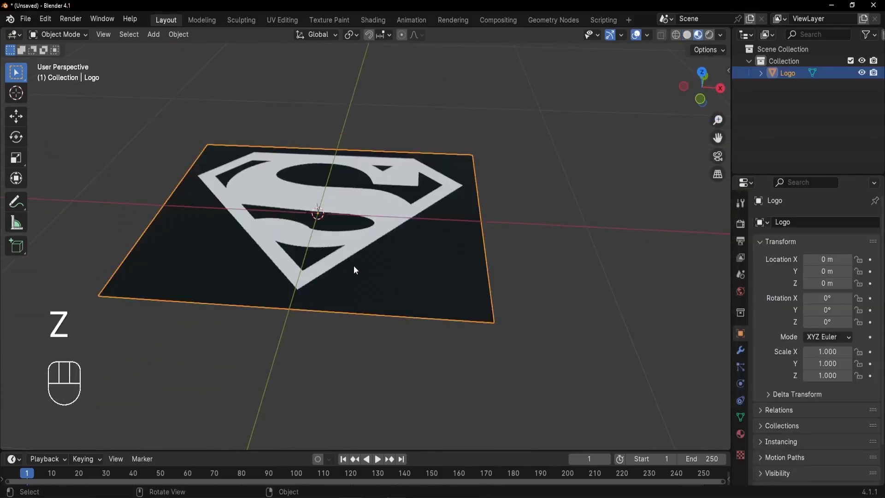
middle_drag(355, 267, 378, 173)
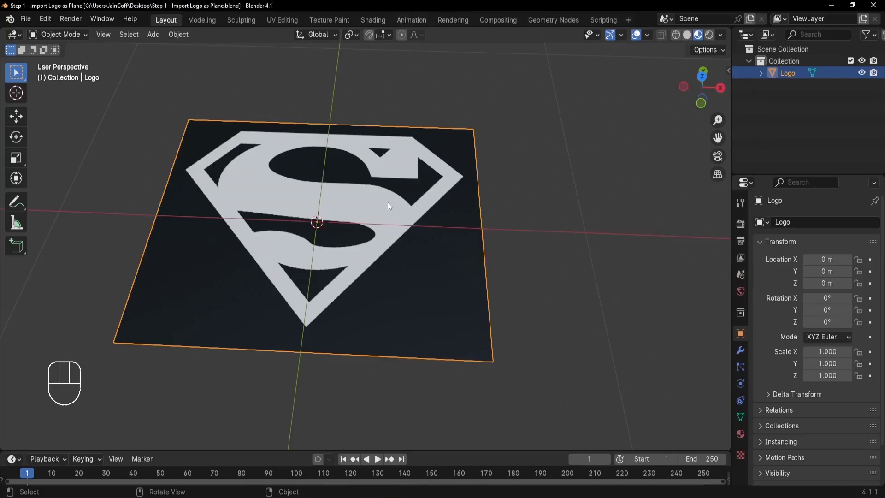
Step: Add a Displace modifier to the Logo plane
click(741, 350)
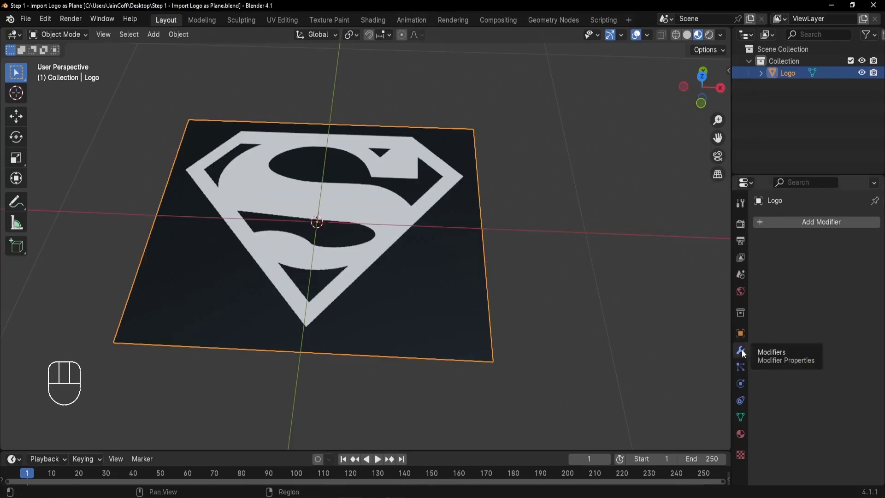
click(796, 223)
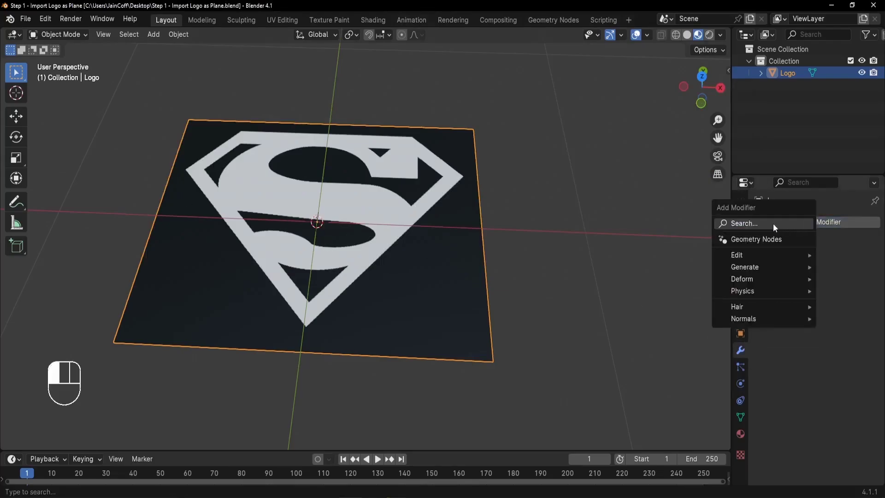
click(773, 224)
text(dis)
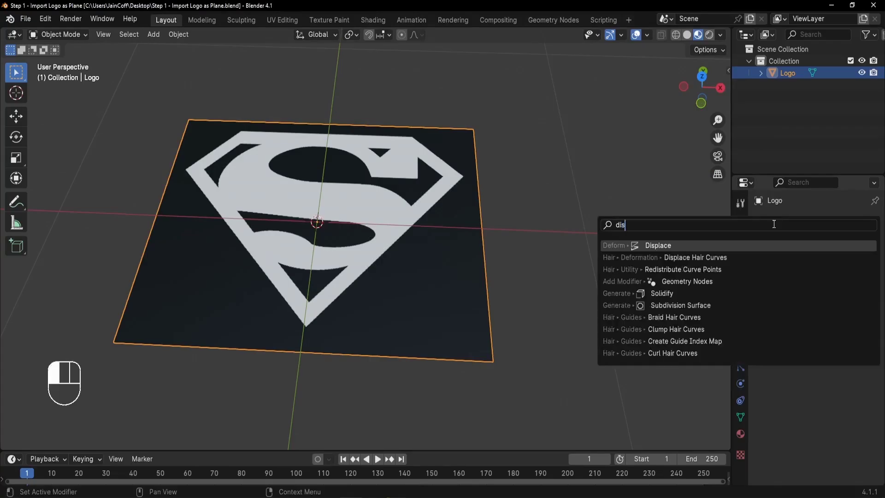
click(656, 246)
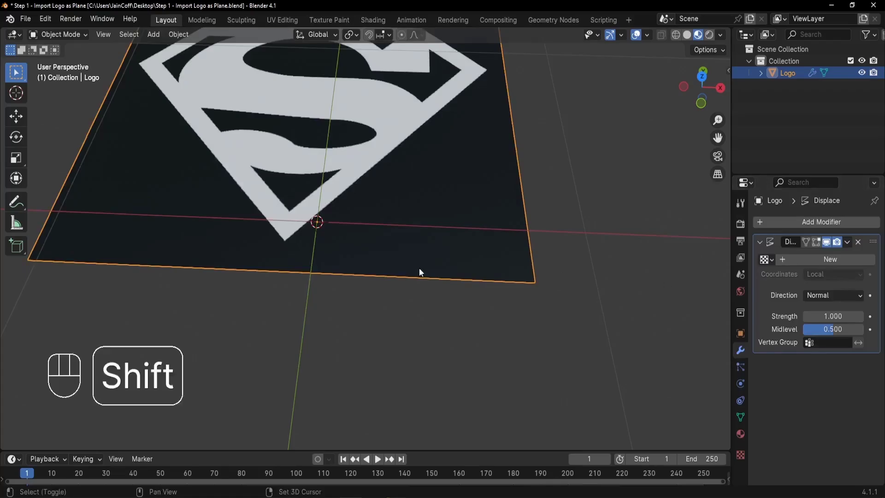
shift+middle_drag(419, 267, 584, 343)
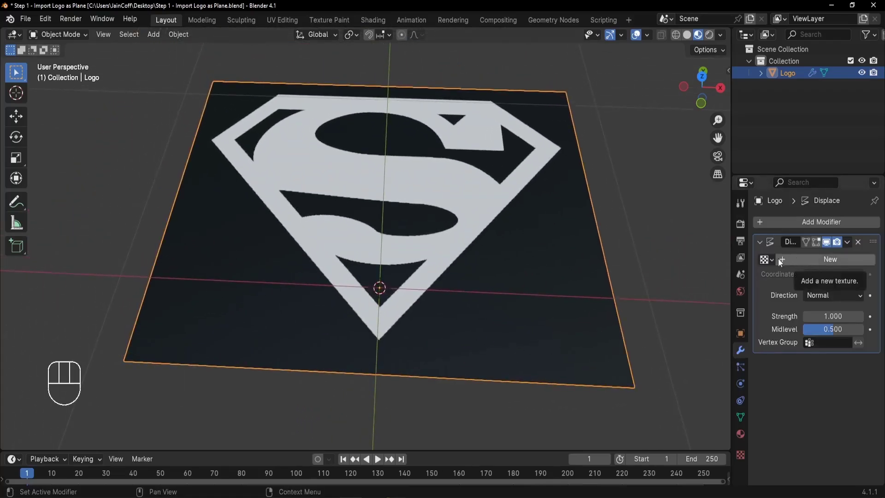
Step: Create a new texture for the Displace modifier and set its texture coordinates to UV
click(794, 259)
shift+middle_drag(549, 375, 510, 323)
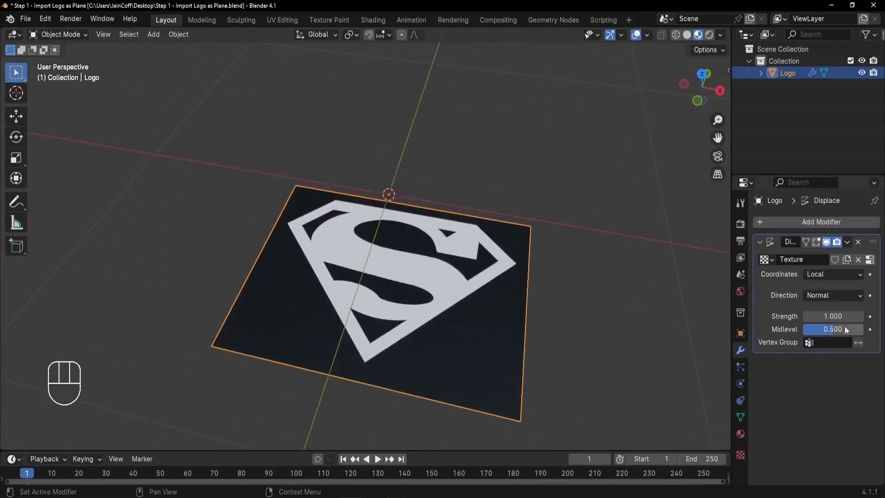
click(817, 275)
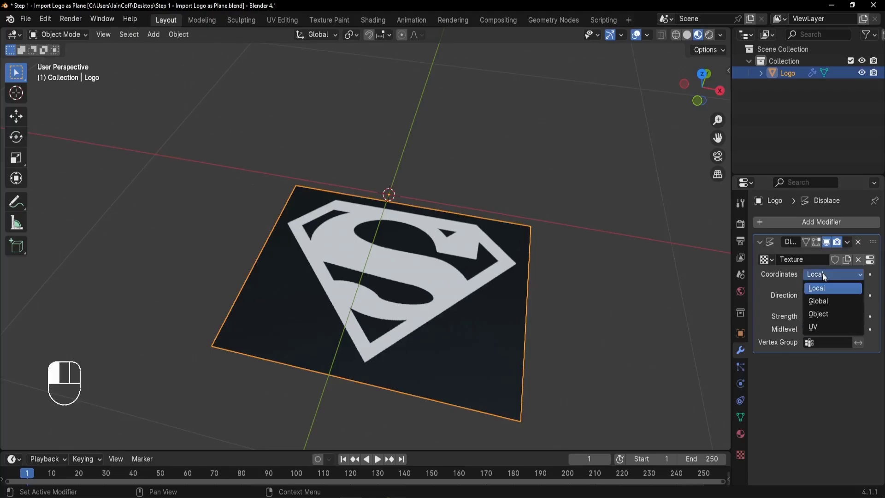
click(816, 325)
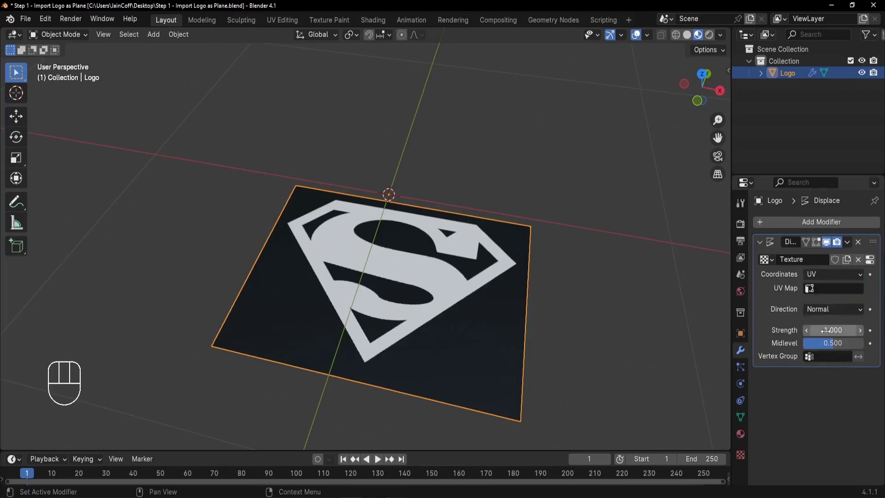
Step: Set the Displace modifier's strength to 0.2
double_click(826, 330)
text(0.2)
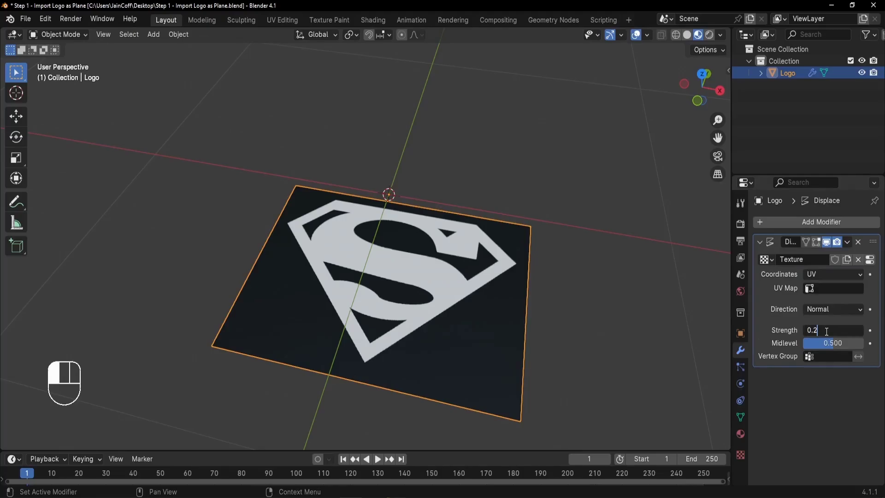
key(Return)
Step: Switch the viewport back to Solid shading
middle_drag(466, 249, 428, 225)
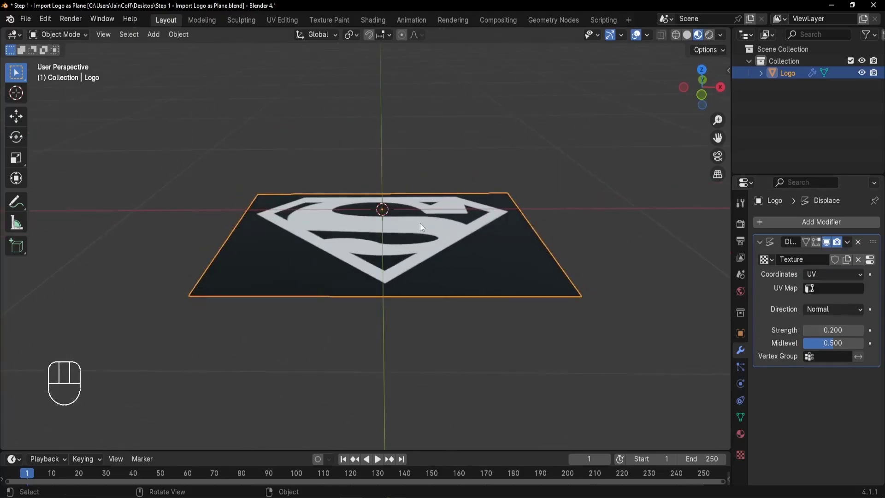
key(z)
click(498, 224)
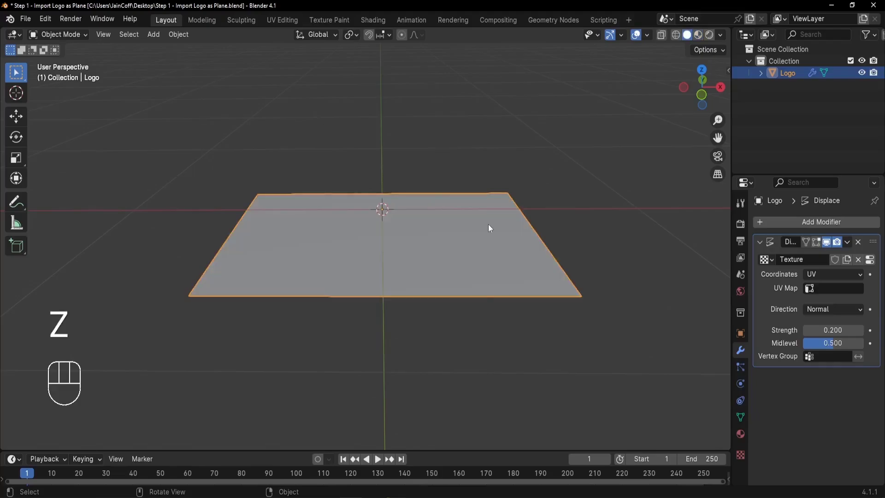
Step: Assign the already loaded Logo.jpg as the image of the Displace modifier's texture
click(741, 455)
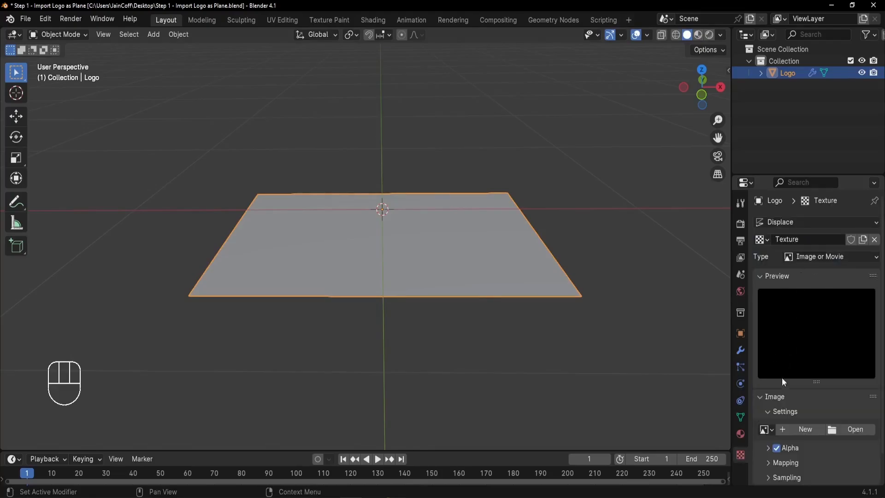
click(767, 430)
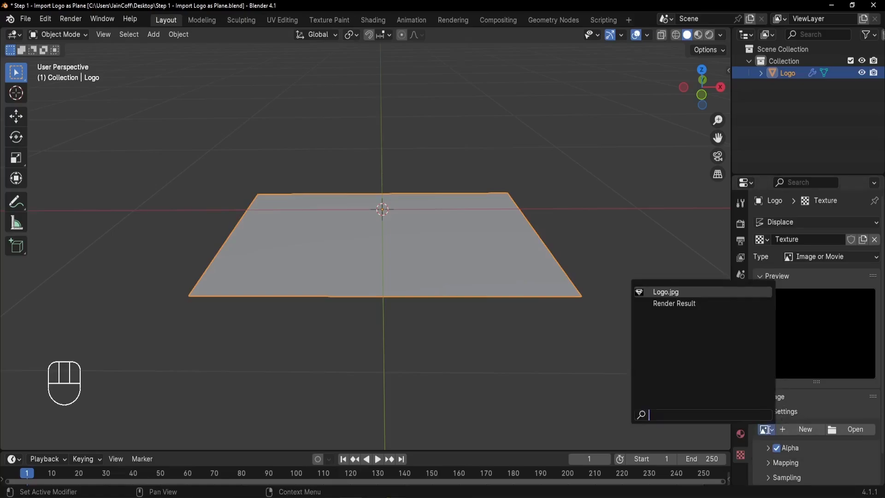
click(662, 293)
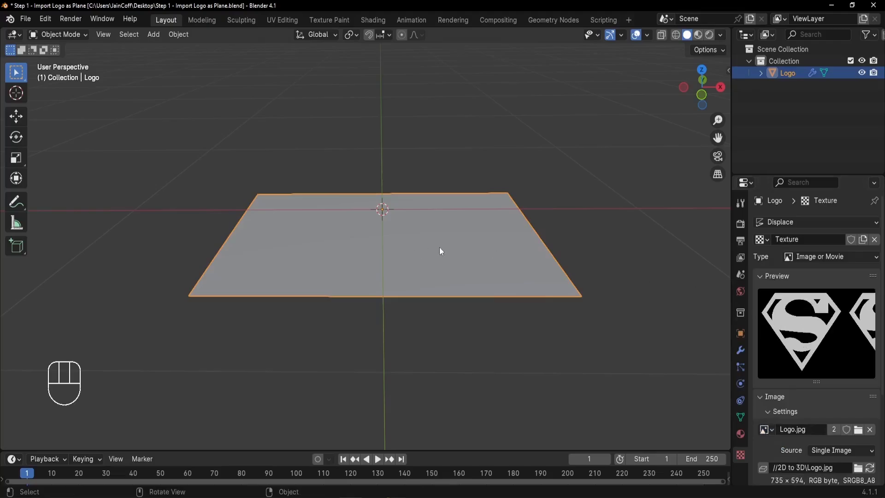
middle_drag(460, 269, 414, 270)
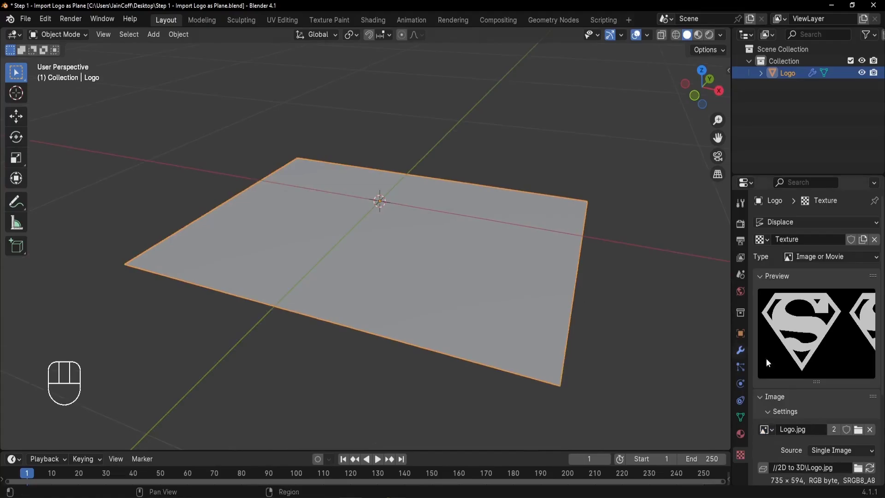
Step: Return to the Displace modifier settings, enter Edit Mode on the logo plane and inspect its corner vertices
click(740, 350)
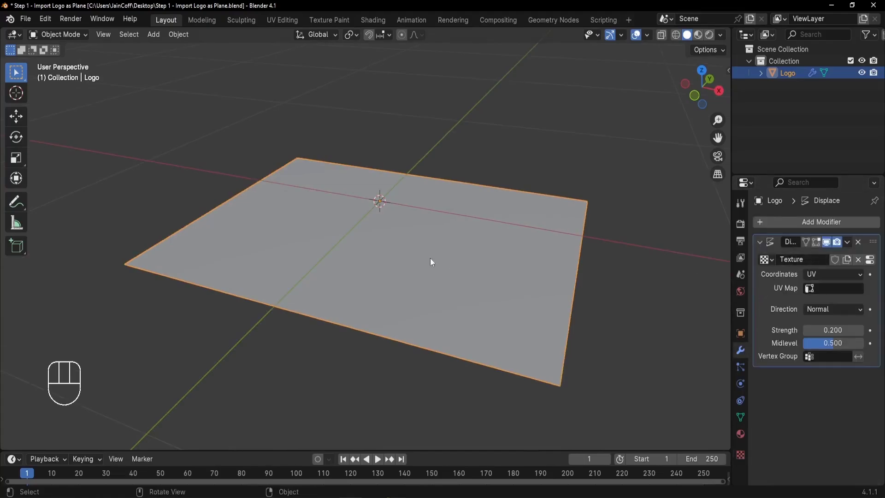
key(Tab)
middle_drag(430, 259, 558, 227)
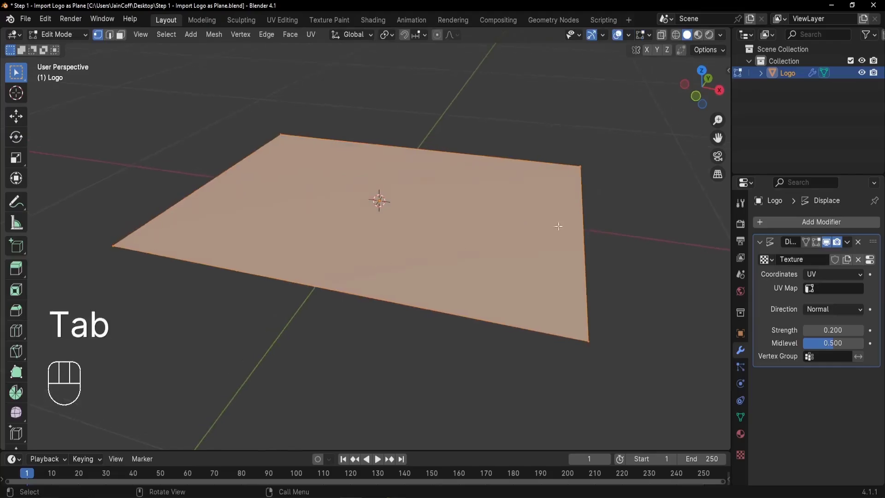
click(580, 167)
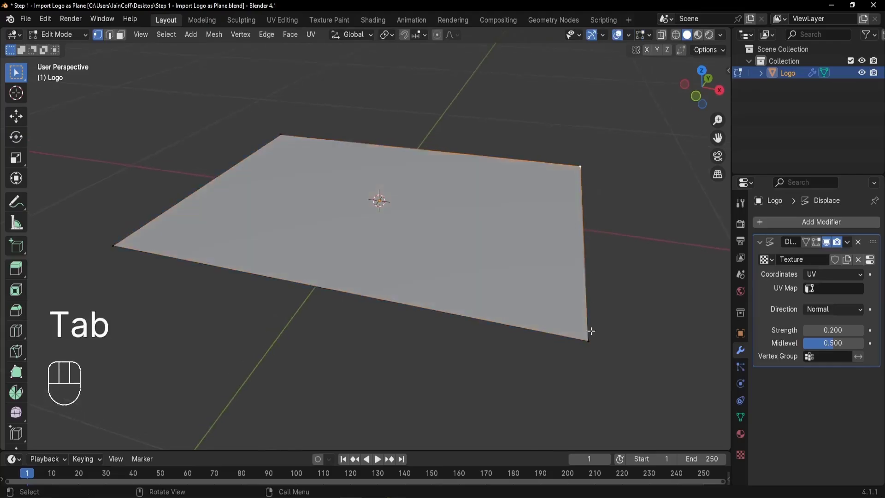
click(115, 233)
click(258, 135)
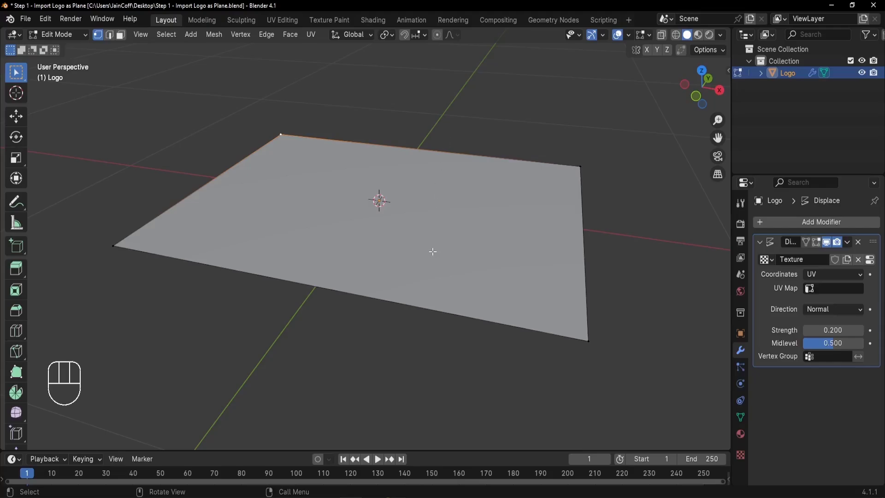
Step: Subdivide the entire logo plane with 10 cuts and return to Object Mode
middle_drag(431, 251, 441, 267)
key(a)
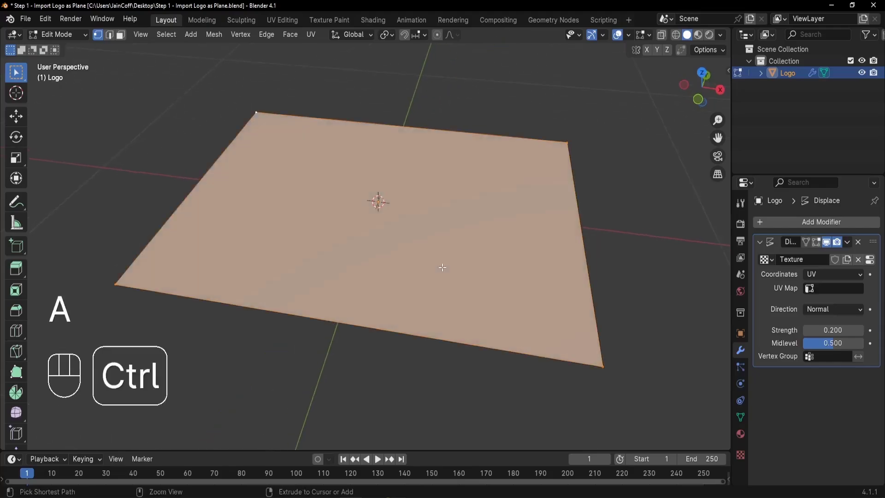
key(ctrl+e)
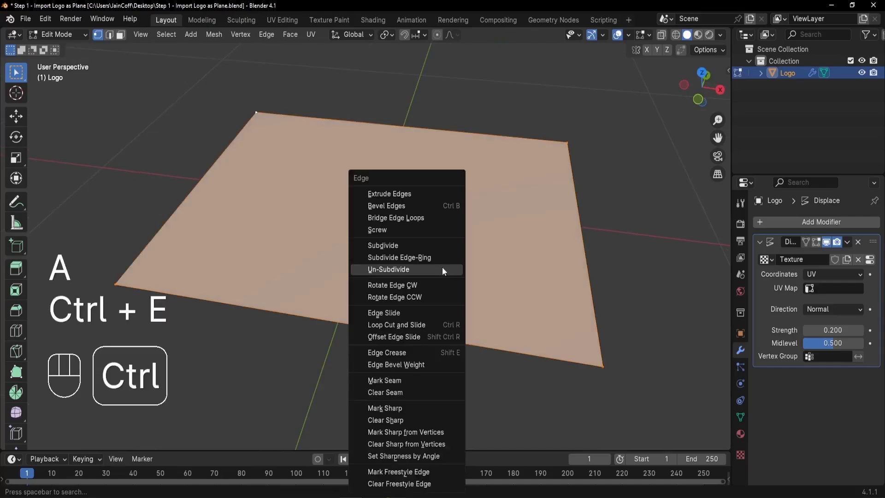
click(392, 250)
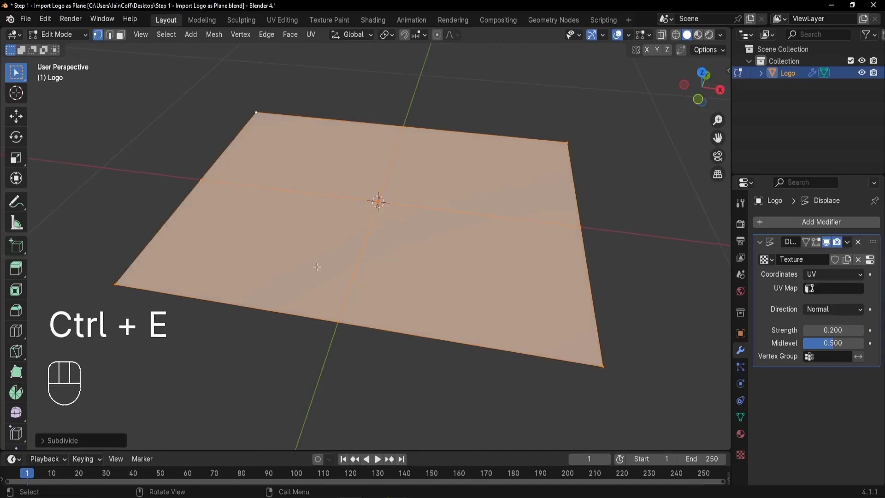
click(42, 440)
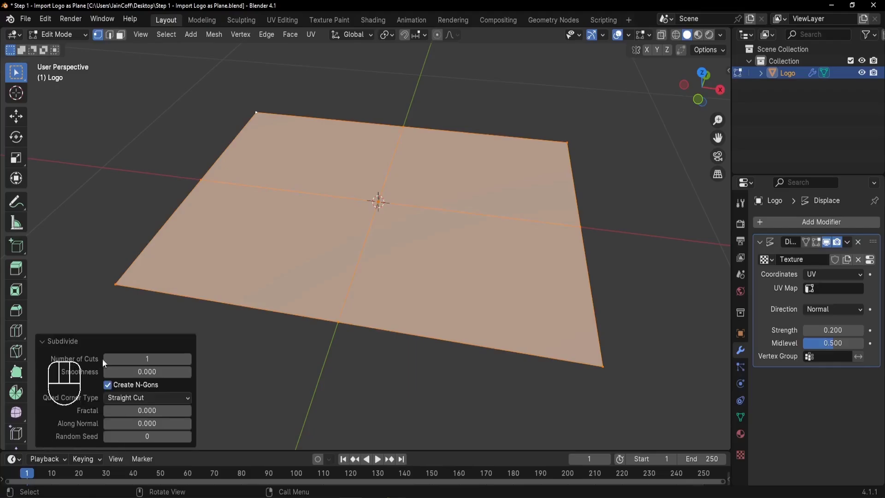
drag(131, 358, 175, 358)
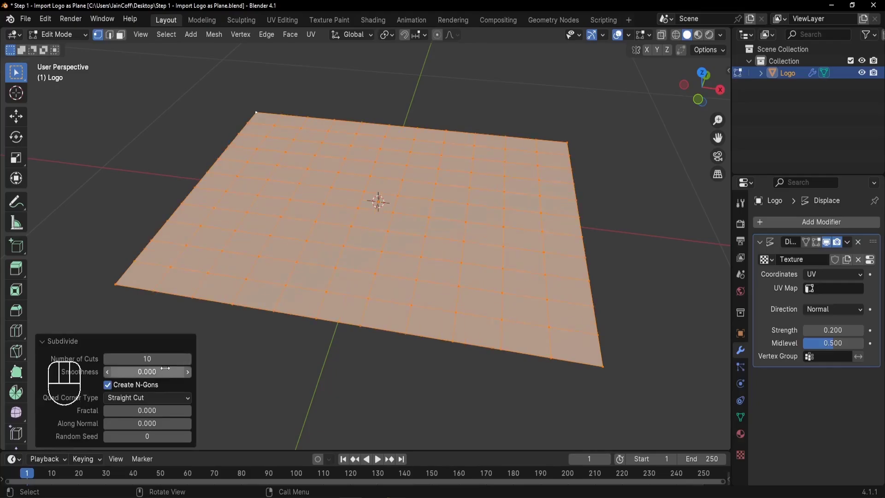
middle_drag(405, 241, 412, 243)
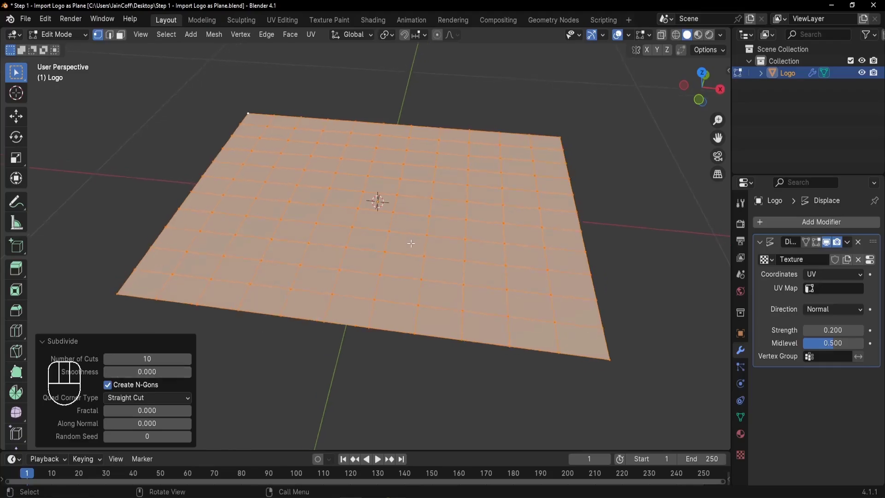
key(Tab)
Step: Subdivide the whole logo mesh again with 8 cuts in Edit Mode, and go back to Object Mode
mouse_move(339, 233)
middle_down()
mouse_move(342, 281)
mouse_move(444, 247)
mouse_move(280, 231)
mouse_move(289, 251)
mouse_move(355, 233)
middle_up()
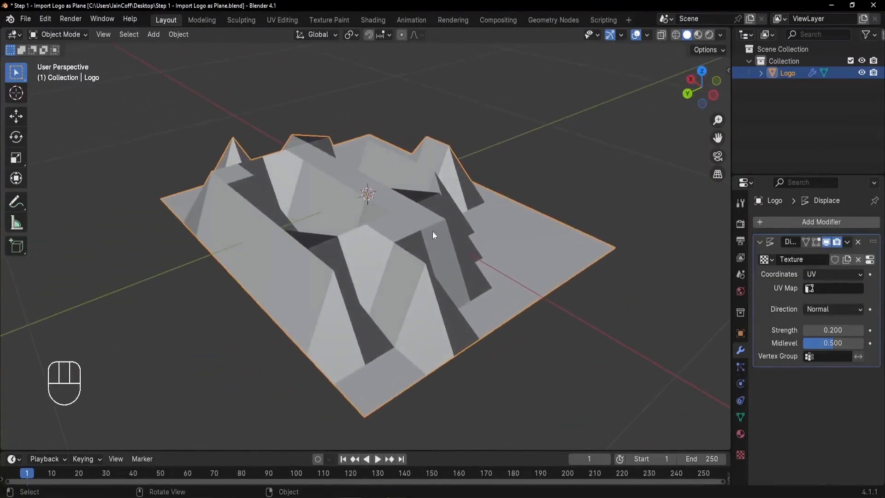
mouse_move(432, 236)
middle_down()
mouse_move(411, 257)
mouse_move(312, 262)
mouse_move(369, 272)
mouse_move(336, 316)
middle_up()
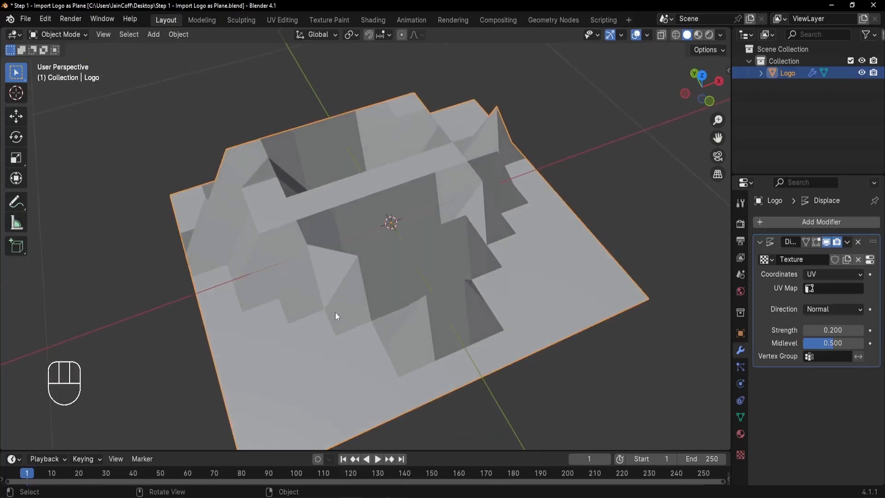
middle_drag(358, 282, 354, 280)
key(Tab)
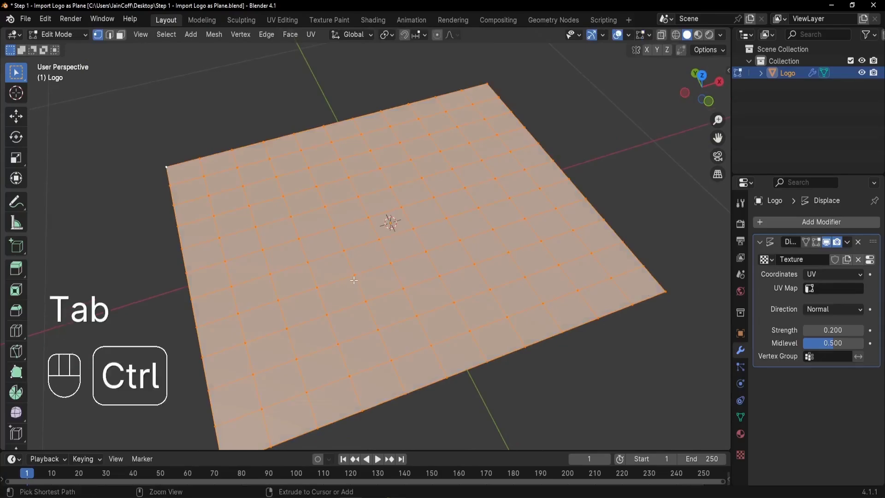
key(ctrl+e)
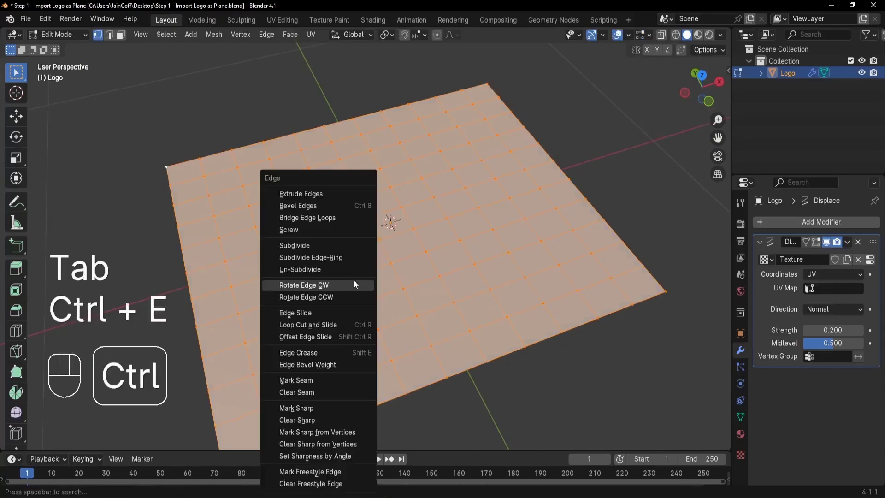
click(299, 245)
click(188, 360)
click(188, 359)
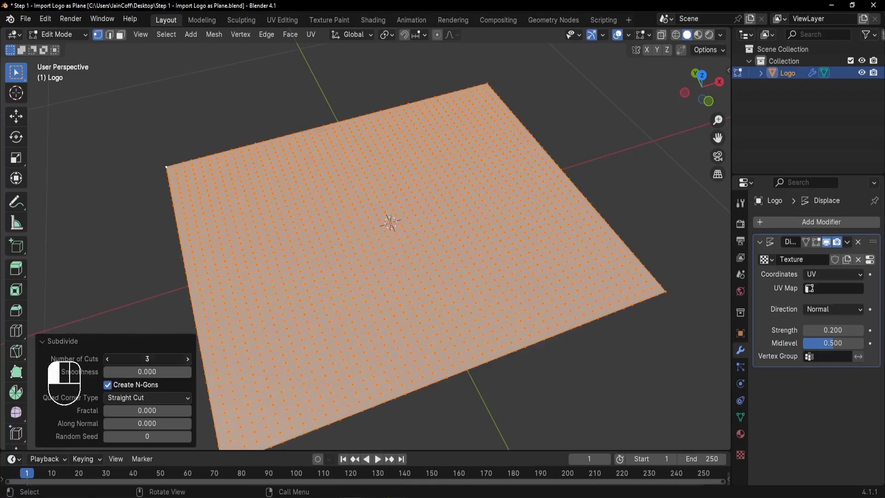
click(188, 359)
click(188, 360)
click(188, 360)
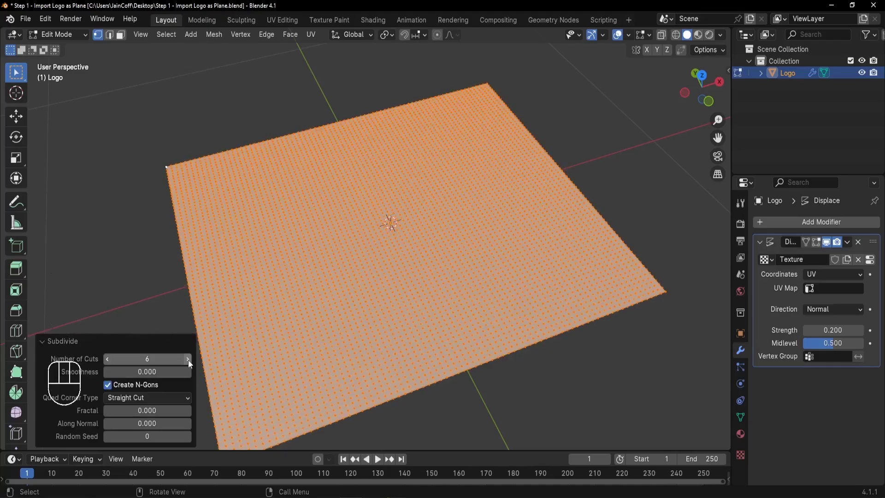
click(188, 359)
click(188, 360)
middle_drag(406, 277, 421, 283)
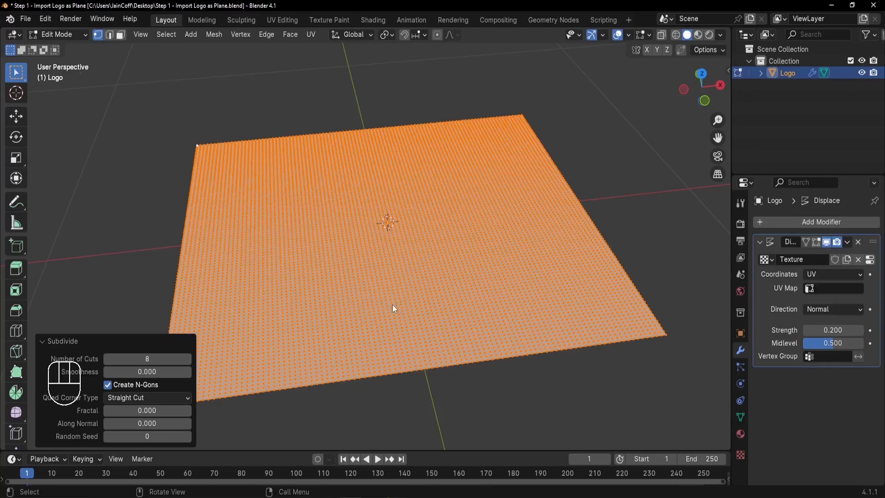
key(Tab)
Step: Check the logo outline's jaggedness from the top view, and subdivide the whole mesh a third time using a few cuts
middle_drag(416, 264, 356, 278)
key(KP_7)
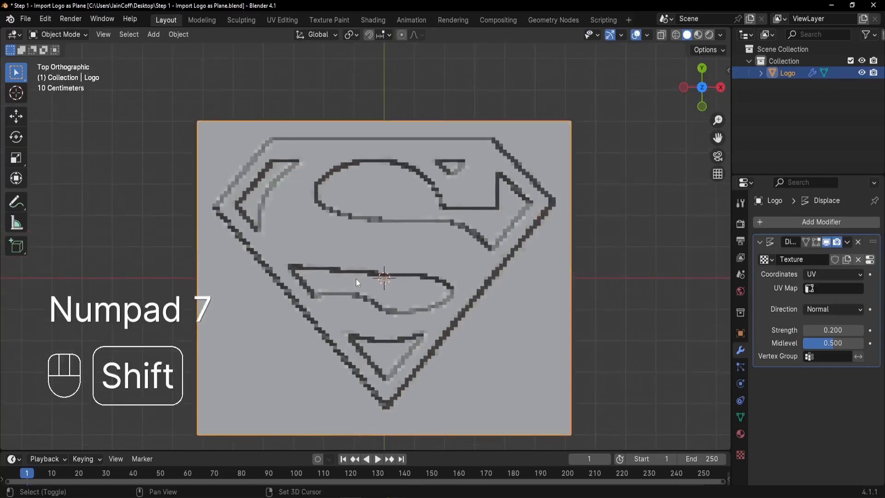
scroll(295, 304, up, 10)
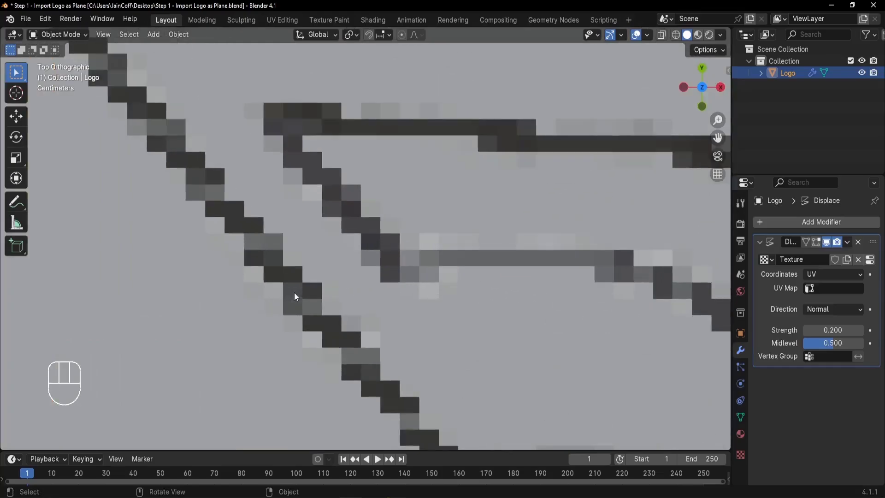
scroll(266, 212, down, 10)
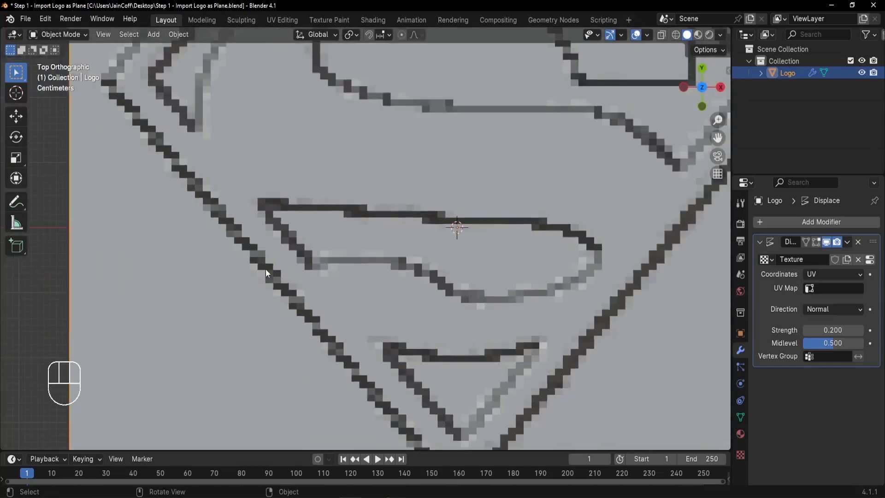
key(Tab)
scroll(358, 249, down, 4)
scroll(372, 247, up, 1)
key(ctrl+e)
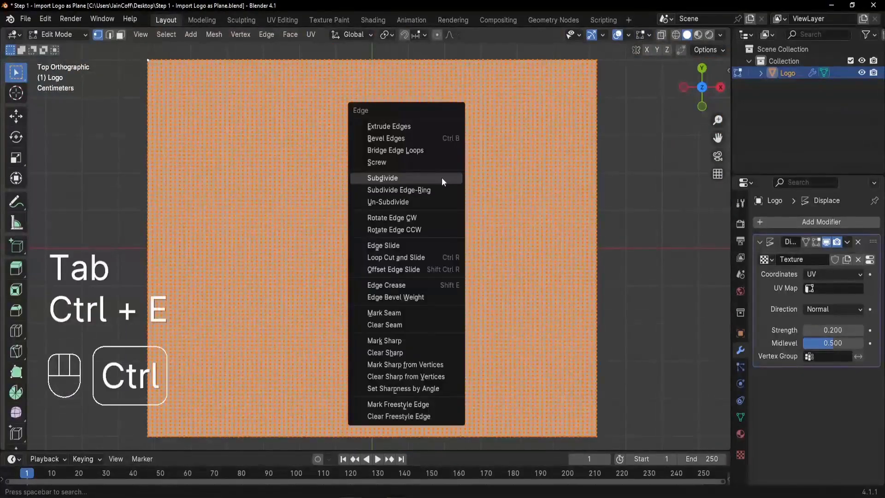
click(414, 179)
click(187, 359)
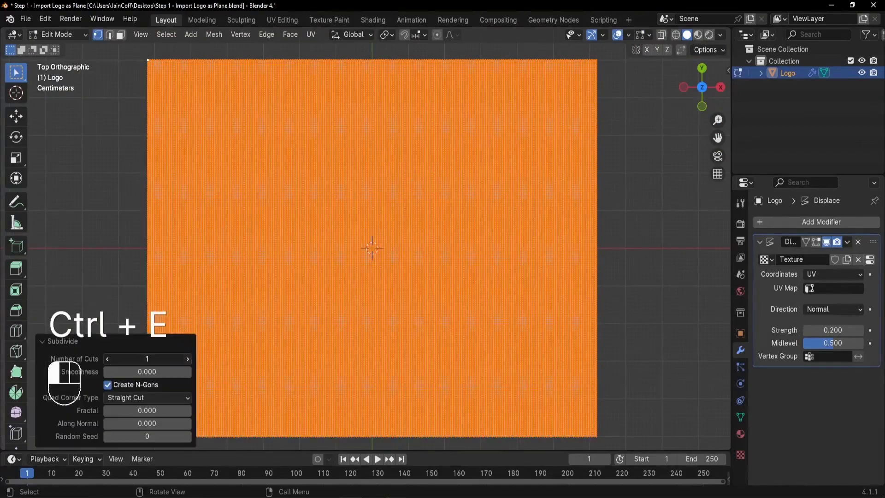
click(187, 361)
key(Tab)
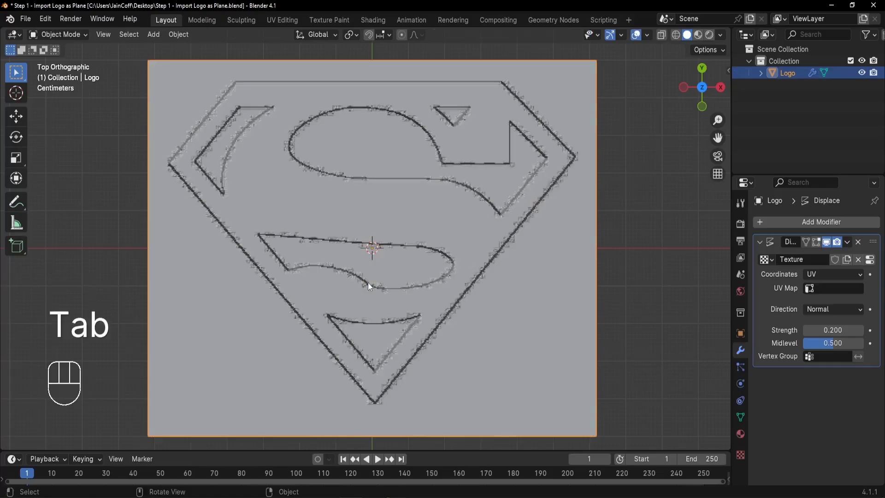
Step: Apply the Displace modifier to the logo mesh
middle_drag(381, 278, 439, 275)
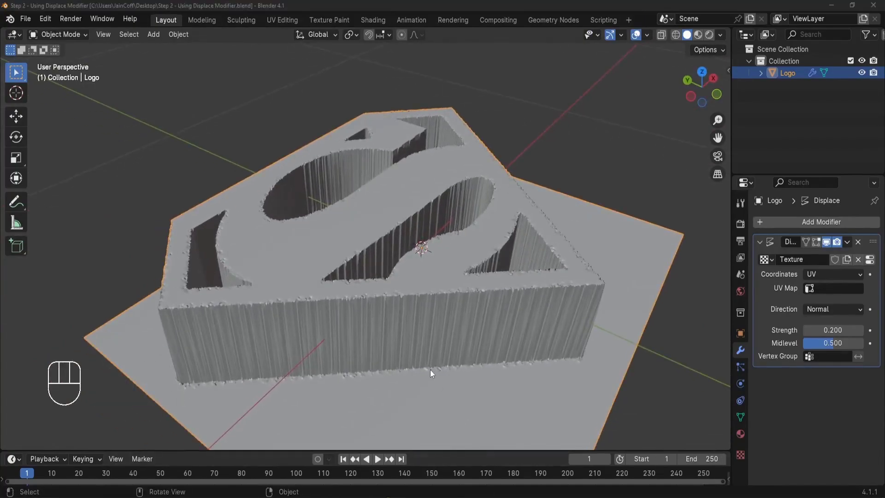
middle_drag(430, 370, 360, 271)
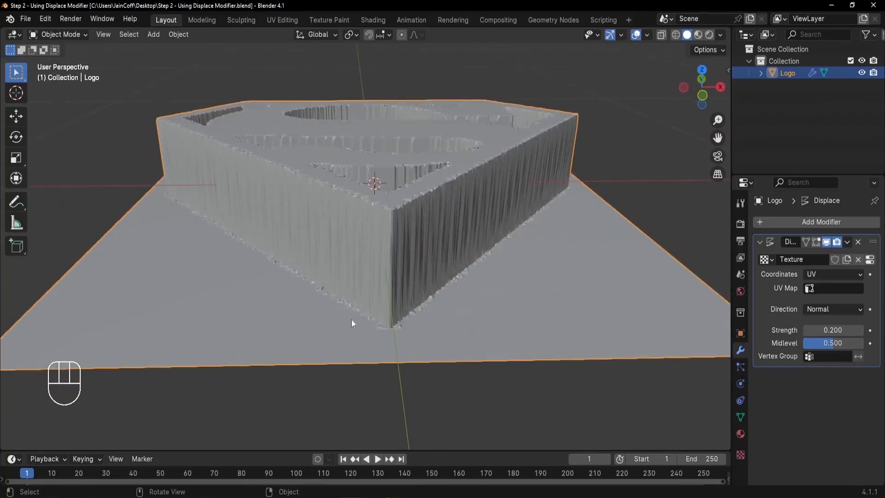
middle_drag(566, 261, 472, 260)
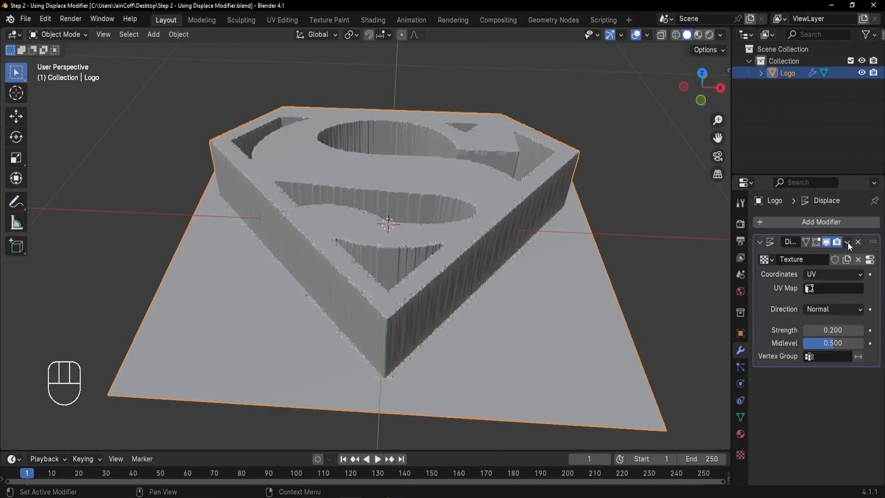
click(847, 242)
click(800, 258)
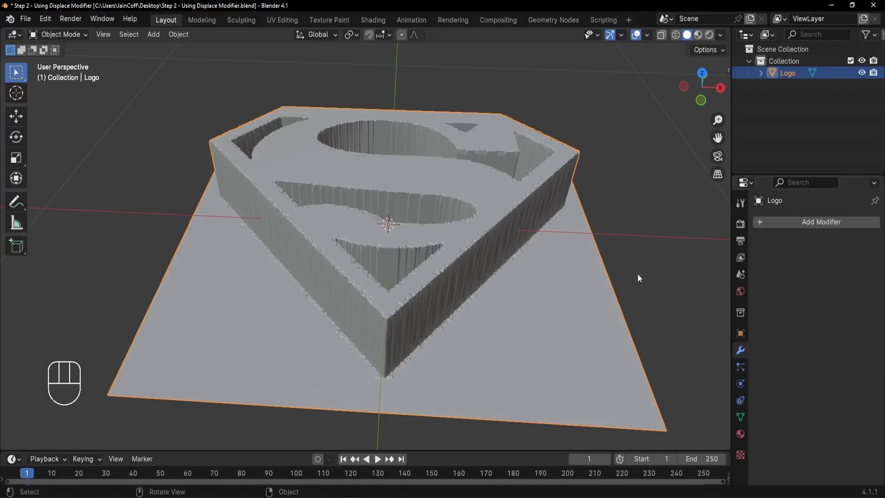
Step: Show the logo mesh from the front in Edit Mode with wireframe display
key(KP_1)
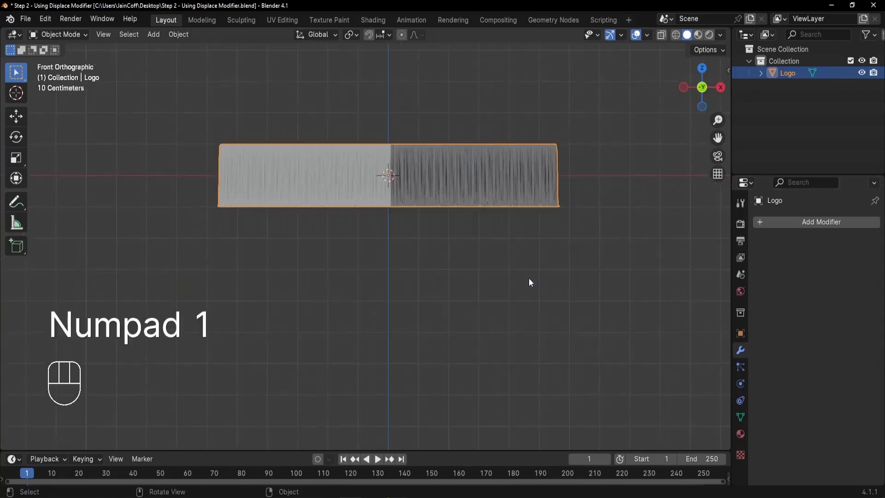
shift+middle_drag(530, 278, 511, 285)
scroll(424, 255, up, 1)
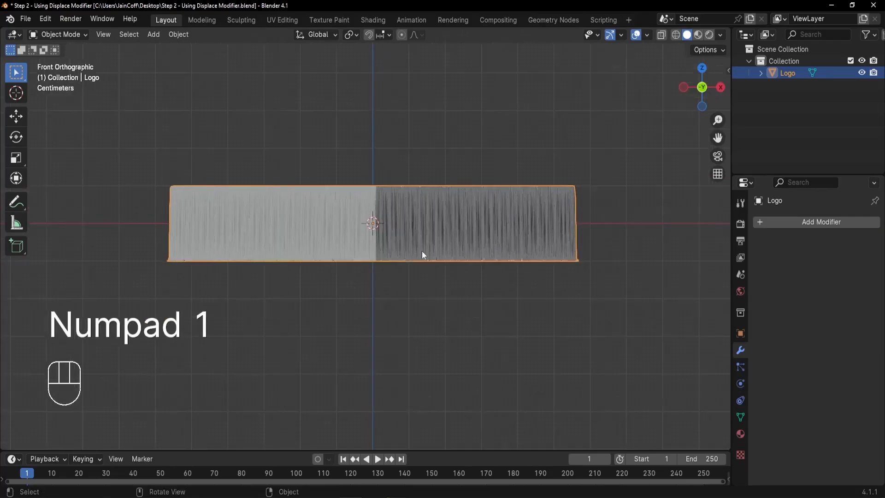
key(Tab)
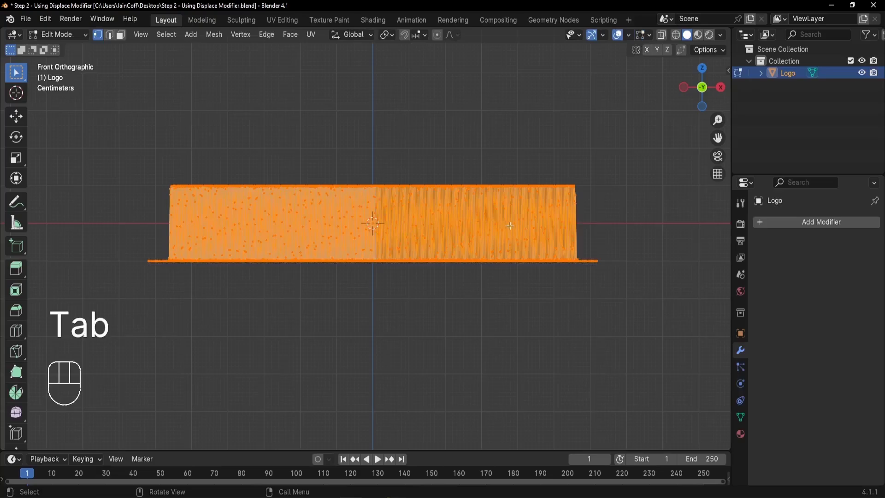
key(z)
click(442, 226)
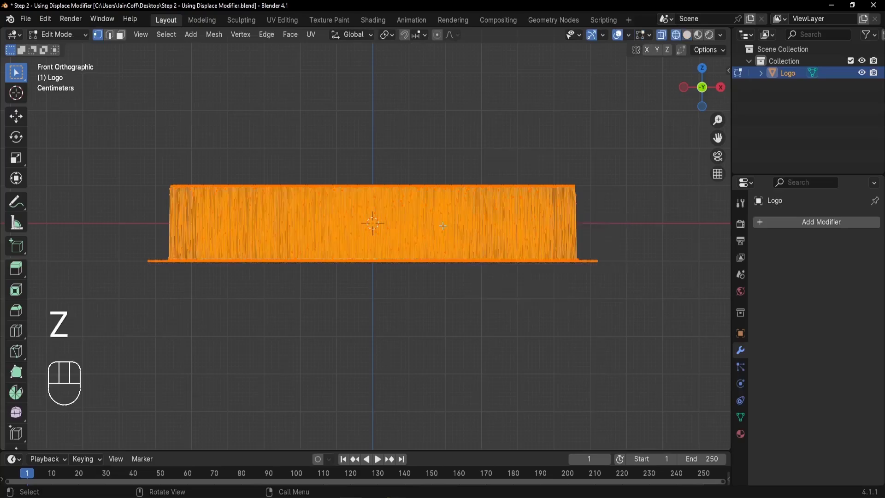
Step: Box-select all vertices below the logo's top surface, including the base plane and side walls, and delete them
drag(112, 309, 616, 188)
scroll(296, 253, up, 2)
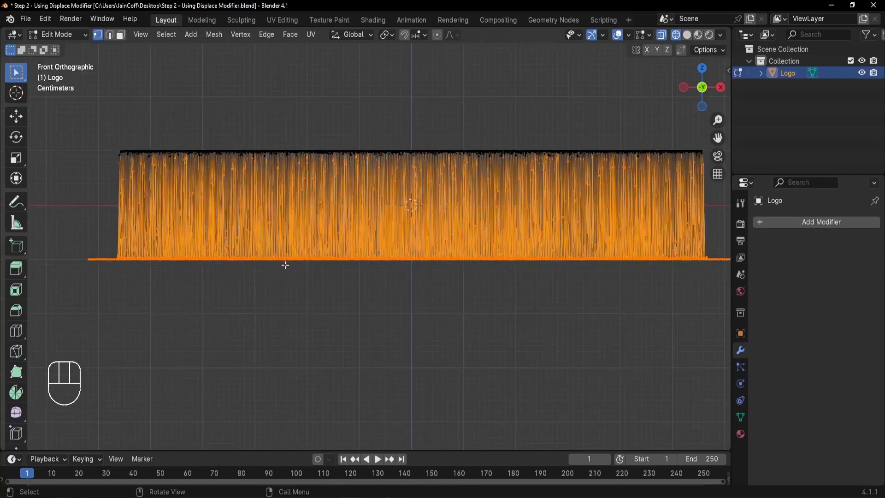
shift+scroll(285, 263, up, 2)
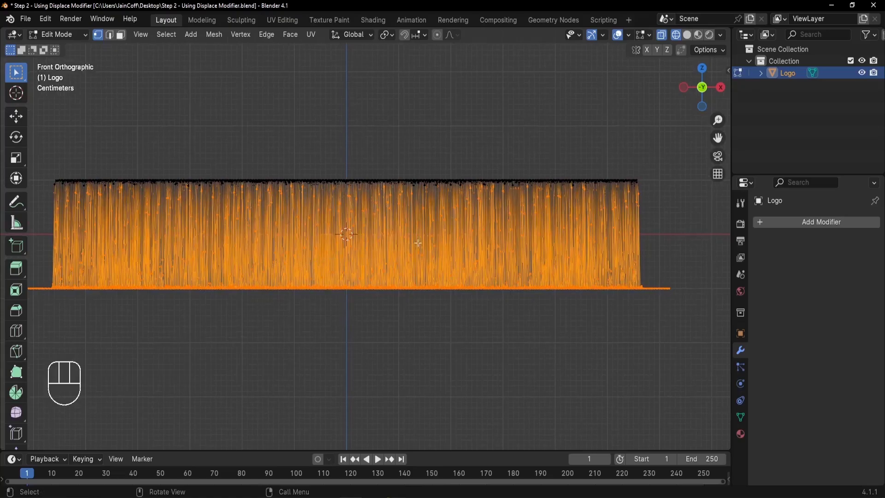
key(x)
click(468, 234)
scroll(444, 241, down, 2)
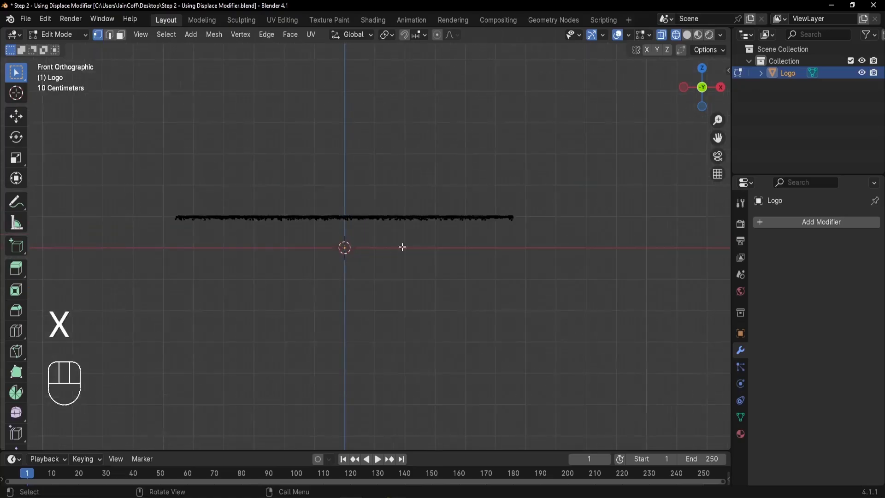
middle_drag(402, 247, 355, 289)
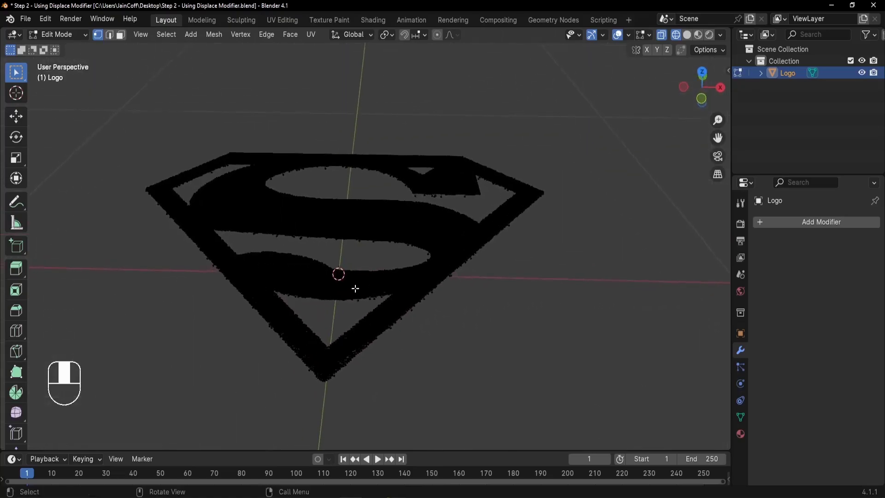
Step: Show the logo mesh in solid shading and examine its uneven, ragged edges up close
scroll(354, 289, up, 1)
key(z)
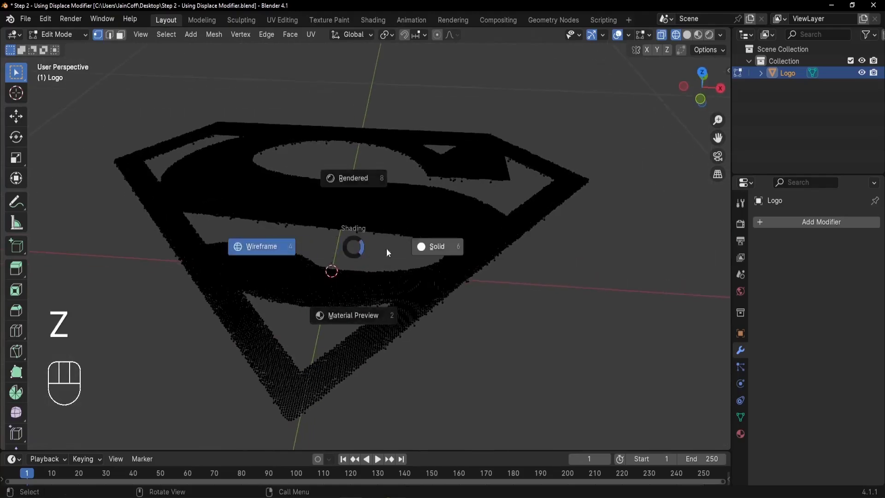
click(393, 251)
middle_drag(392, 251, 295, 228)
scroll(296, 227, up, 8)
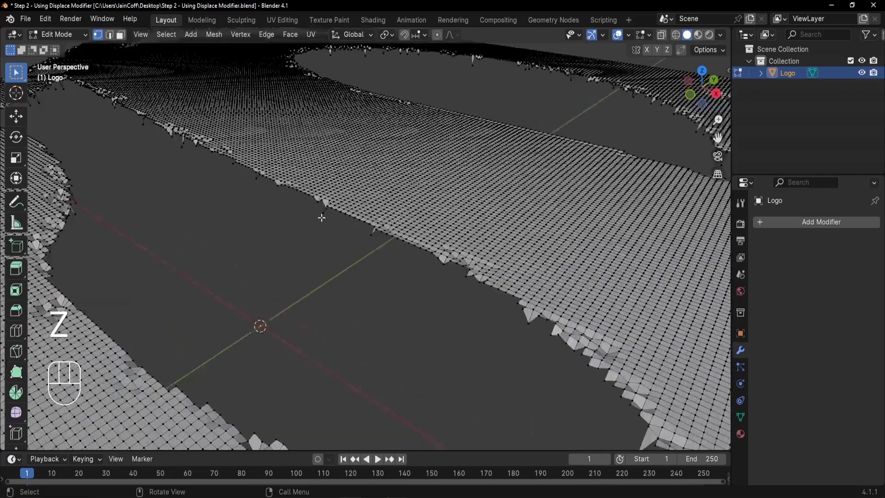
scroll(214, 164, down, 8)
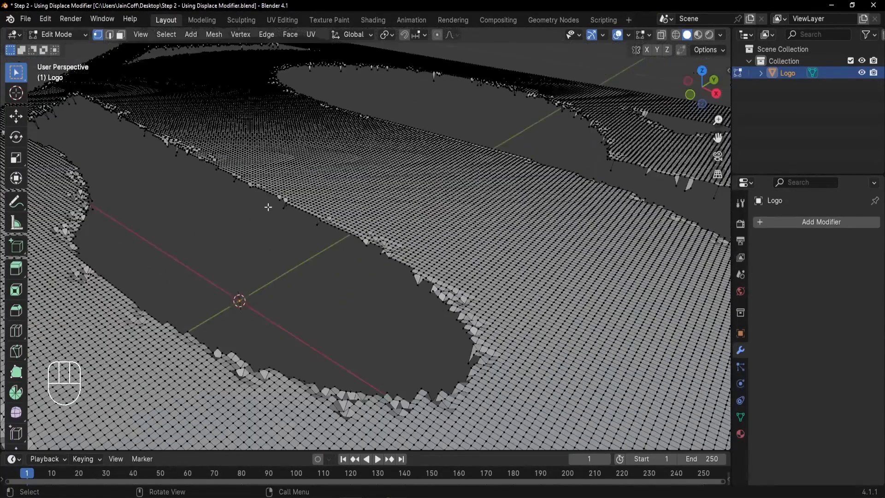
middle_drag(399, 277, 396, 274)
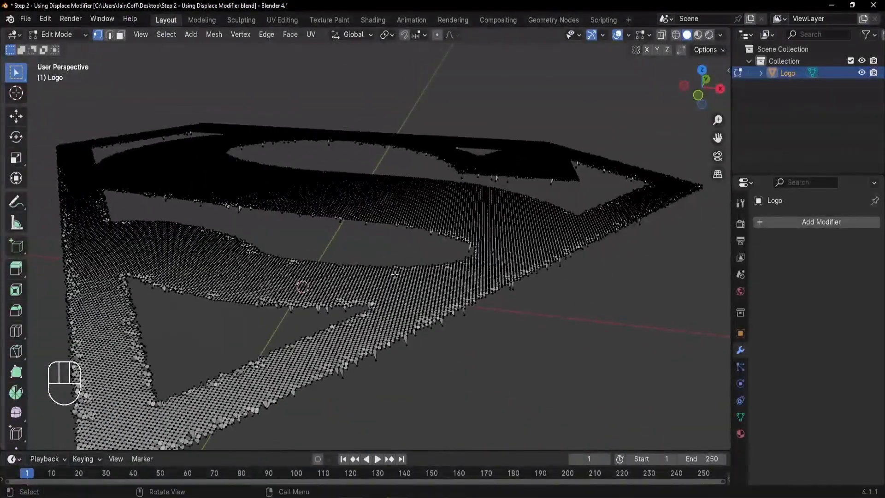
Step: Select the whole logo mesh and flatten it by scaling it to 0 along the Z axis
key(a)
middle_drag(449, 302, 437, 298)
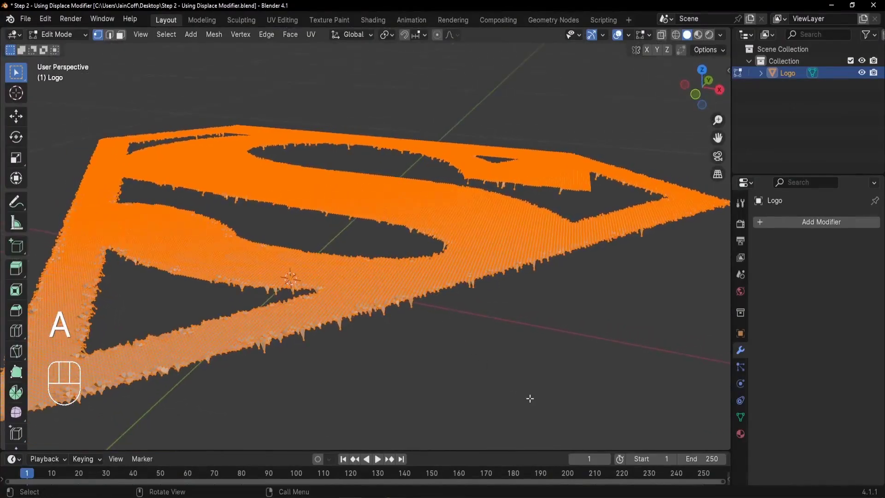
key(s)
key(z)
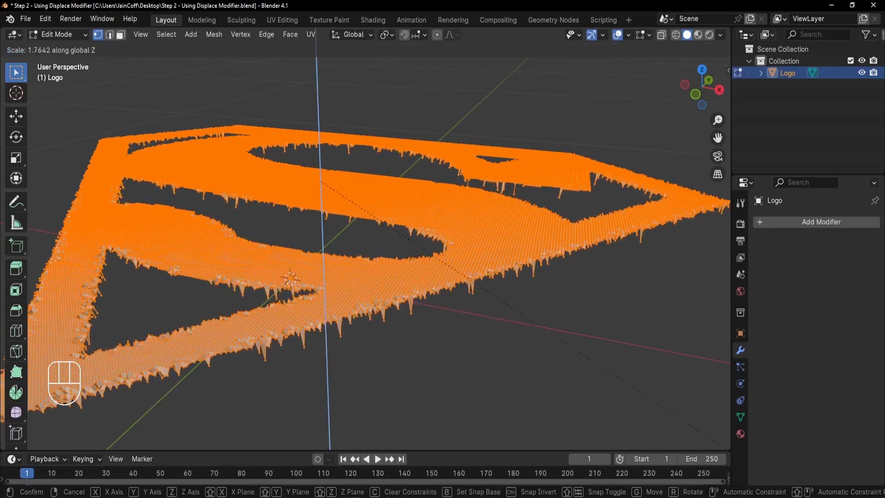
text(0)
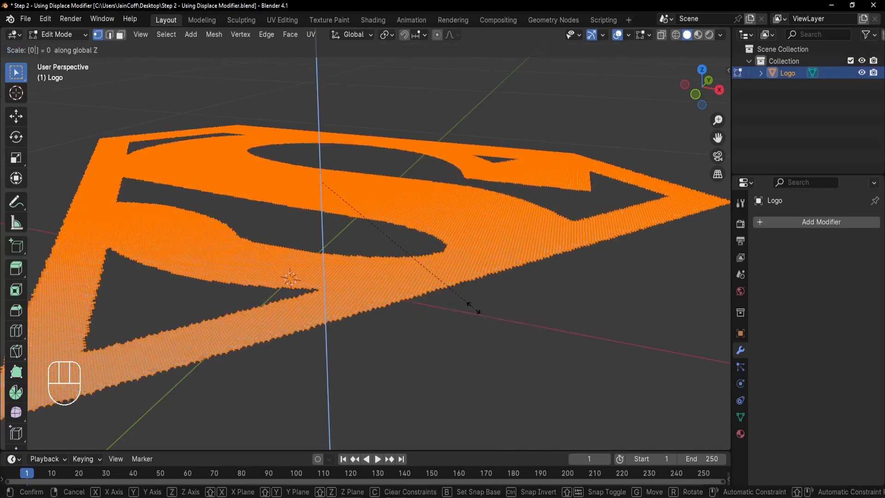
key(Return)
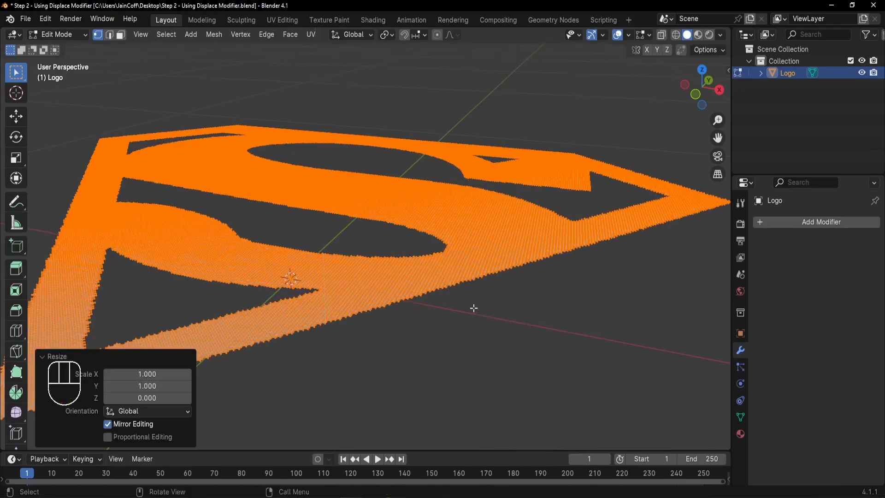
Step: Examine the flattened logo mesh from several angles, including its jagged outline up close
key(KP_1)
shift+middle_drag(342, 278, 470, 294)
shift+middle_drag(247, 215, 389, 308)
scroll(400, 273, down, 3)
middle_drag(400, 273, 395, 312)
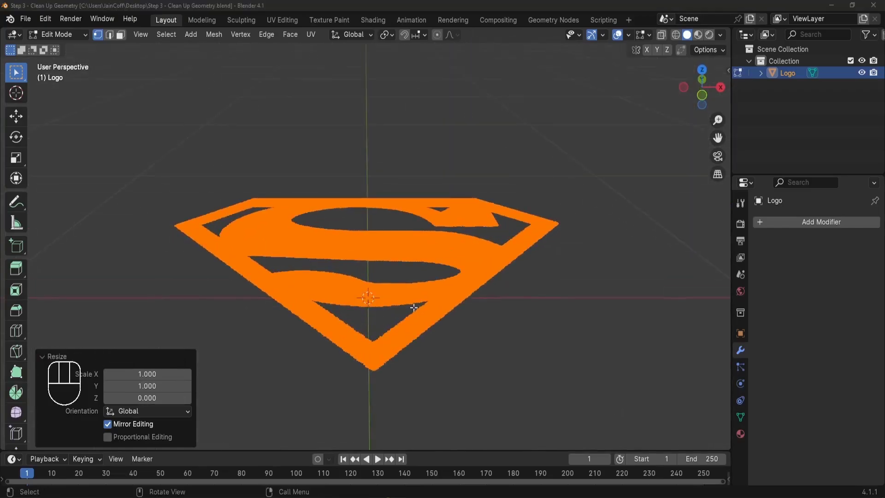
middle_drag(413, 307, 323, 302)
scroll(255, 303, up, 8)
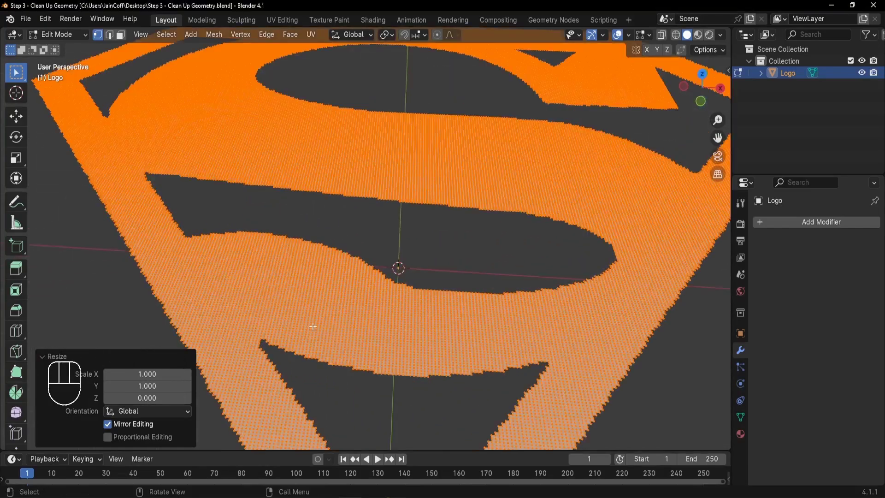
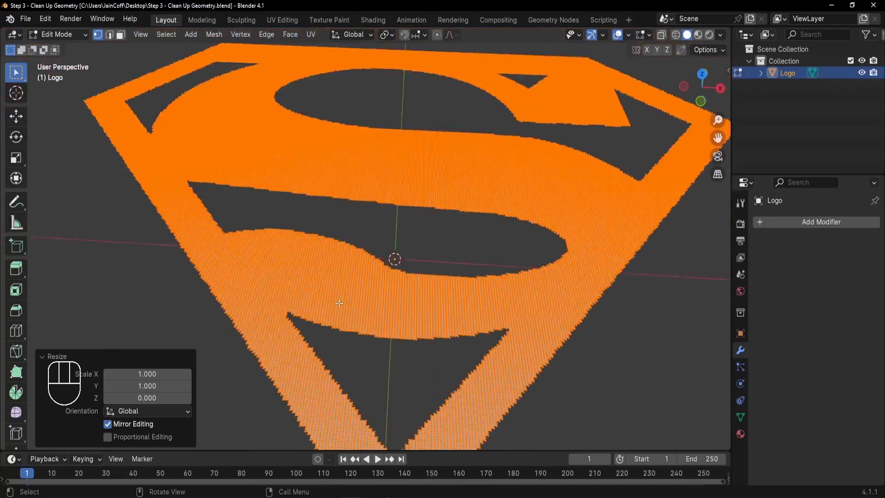
Step: Deselect the mesh in top view and try to select the flat logo's sharp edges at 30° sharpness
key(KP_7)
shift+middle_drag(380, 281, 345, 259)
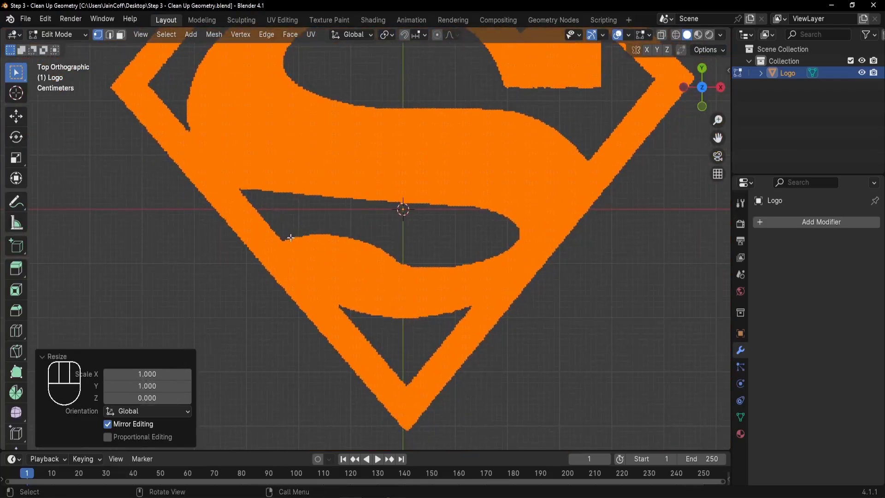
shift+middle_drag(395, 94, 376, 172)
click(370, 153)
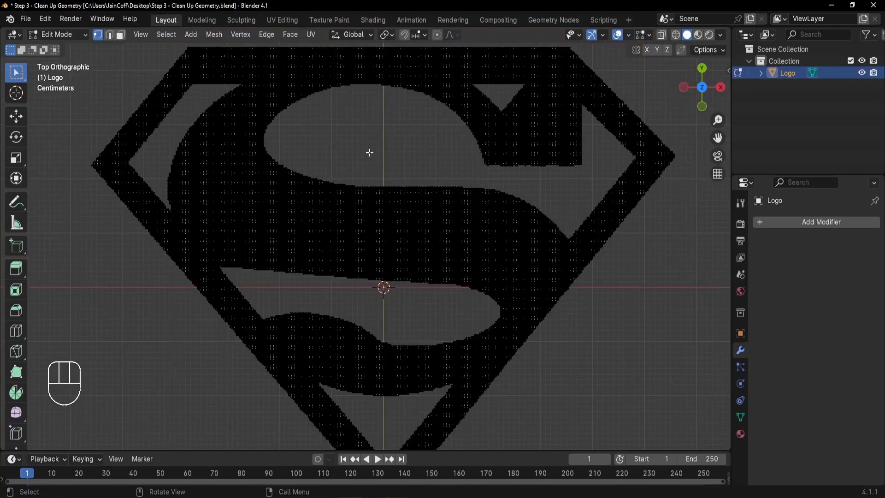
scroll(344, 175, down, 1)
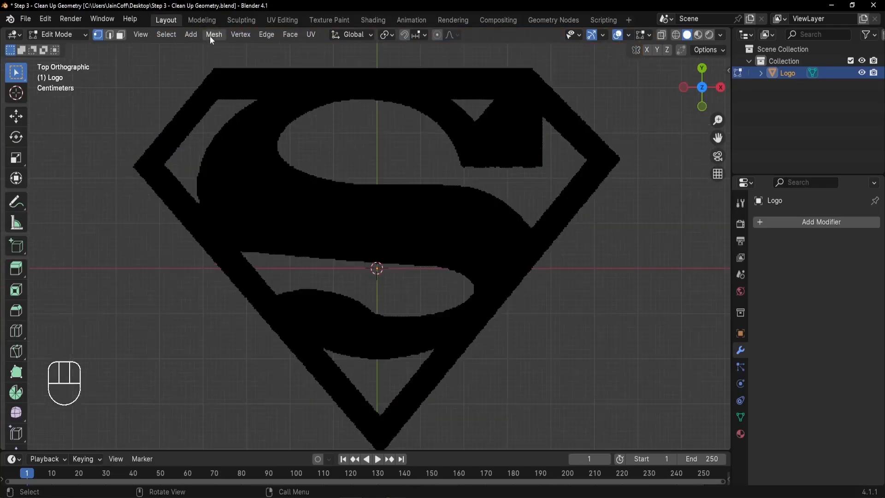
click(168, 34)
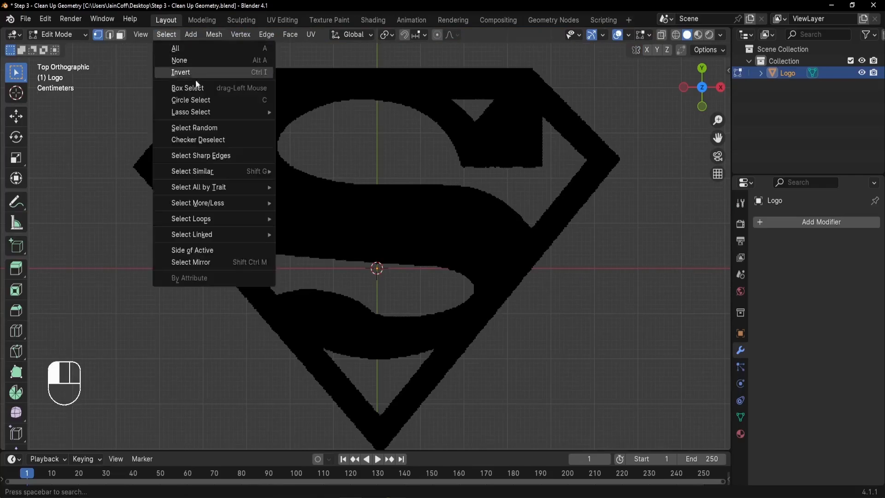
click(214, 156)
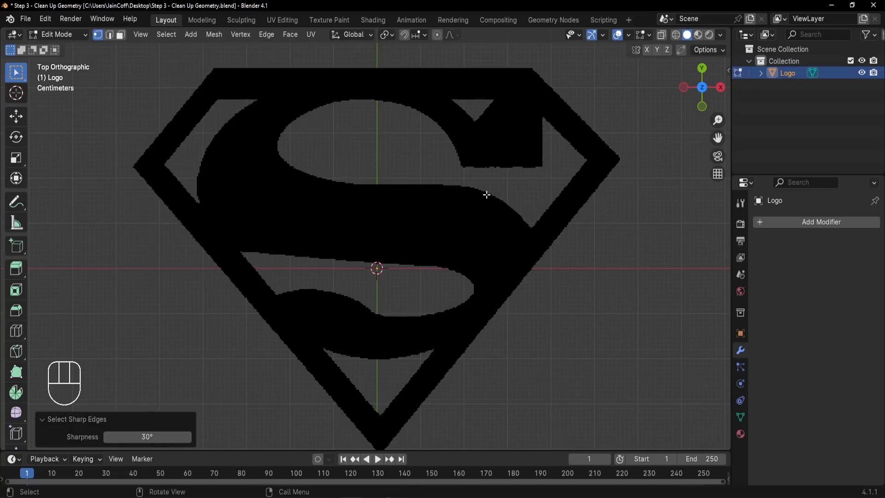
middle_drag(469, 232, 411, 180)
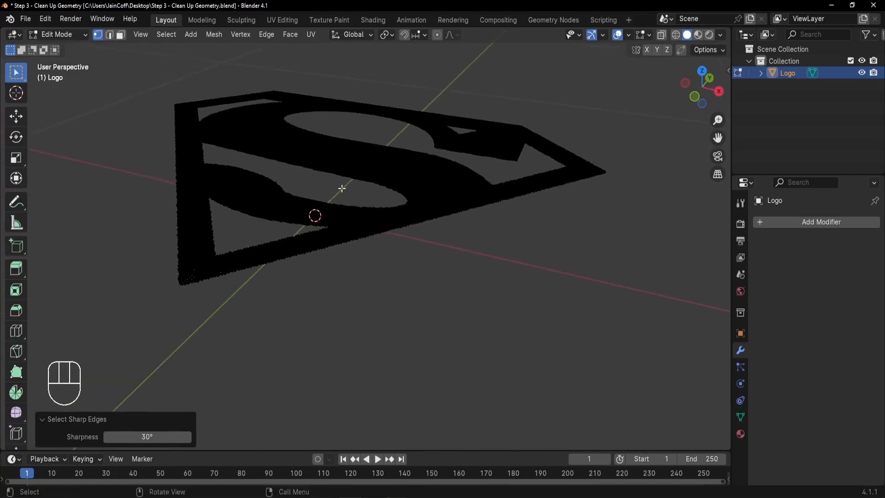
Step: Extrude the entire flat logo downward by about 0.154 m
key(a)
scroll(303, 219, up, 1)
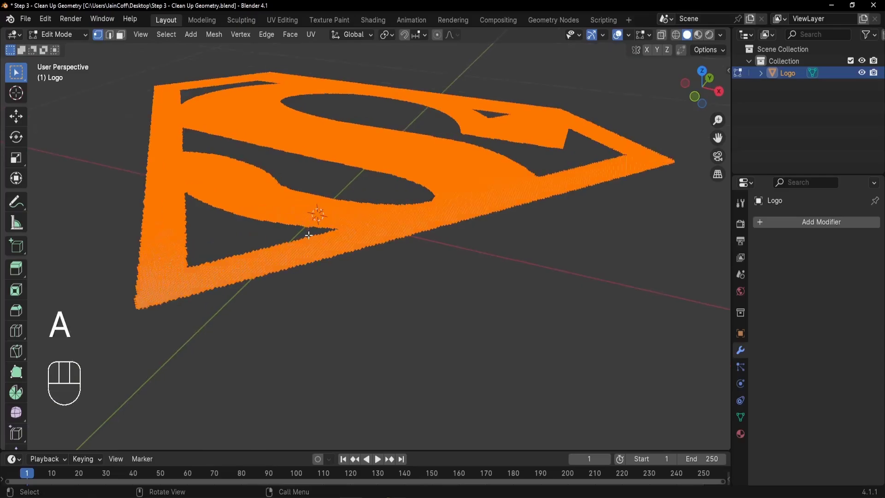
key(e)
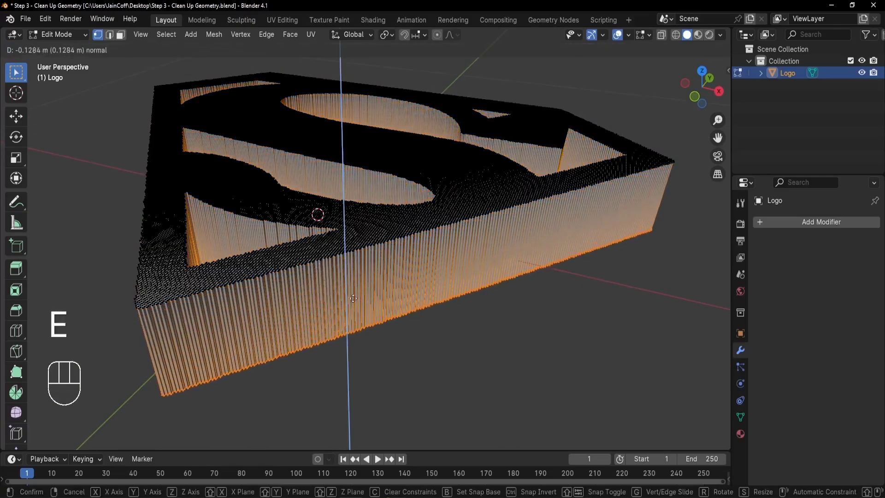
click(364, 309)
middle_drag(364, 309, 142, 97)
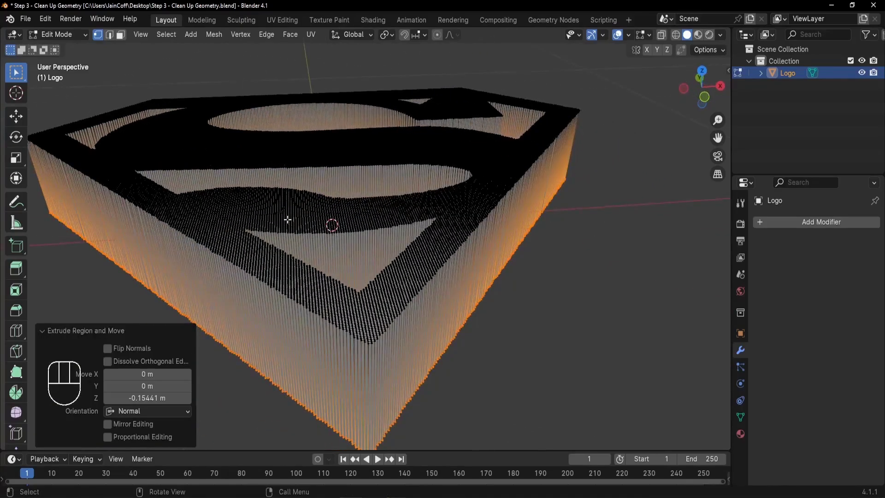
Step: Clear the selection and select all sharp edges of the extruded logo at 30° sharpness
key(alt+a)
middle_drag(385, 238, 341, 246)
click(166, 35)
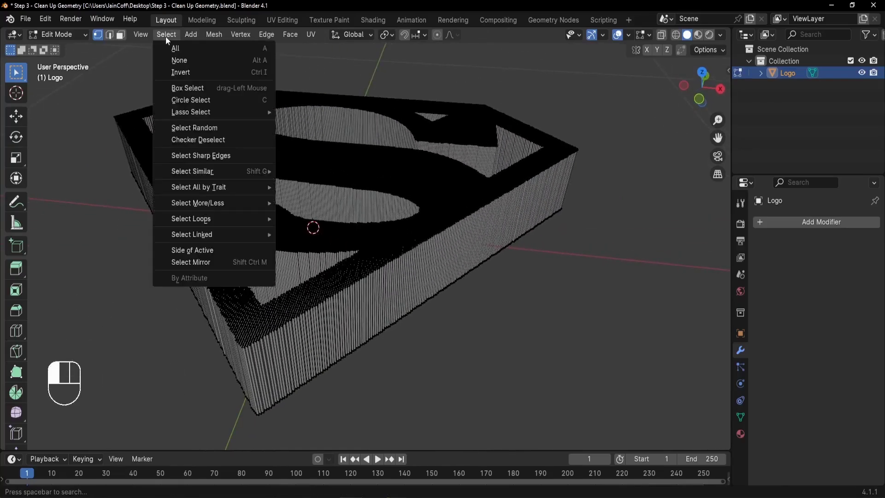
click(197, 156)
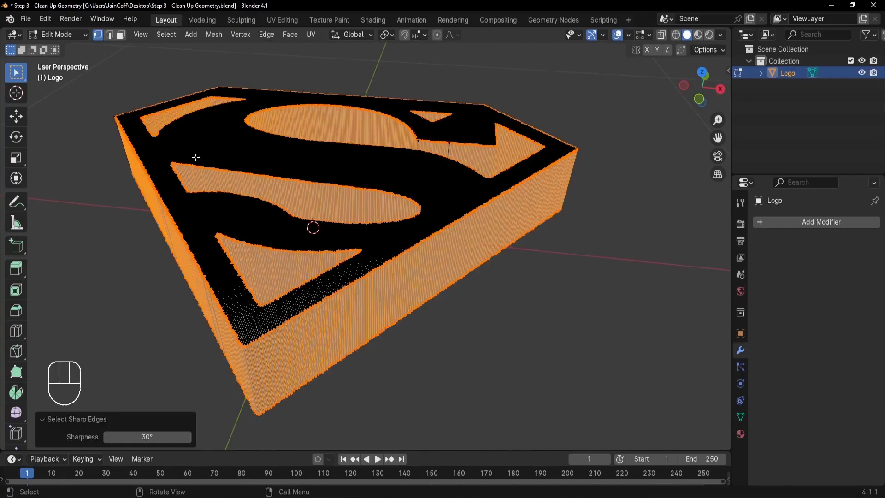
middle_drag(305, 285, 277, 295)
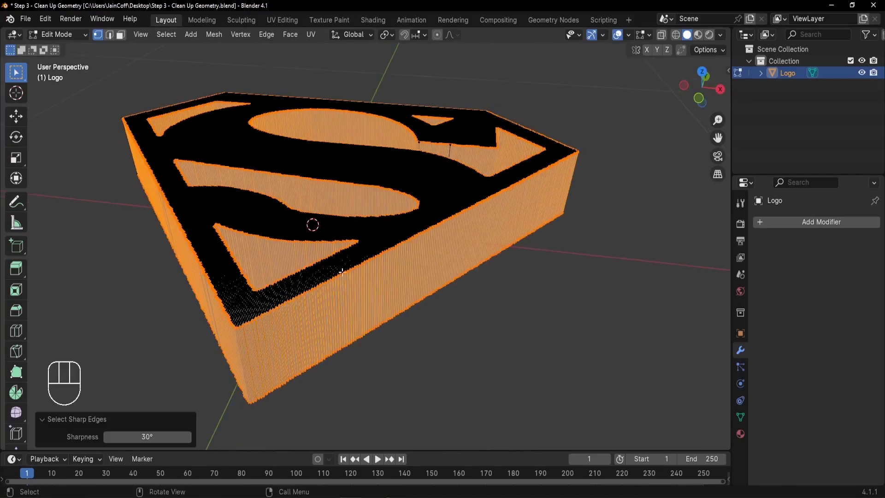
middle_drag(292, 285, 276, 146)
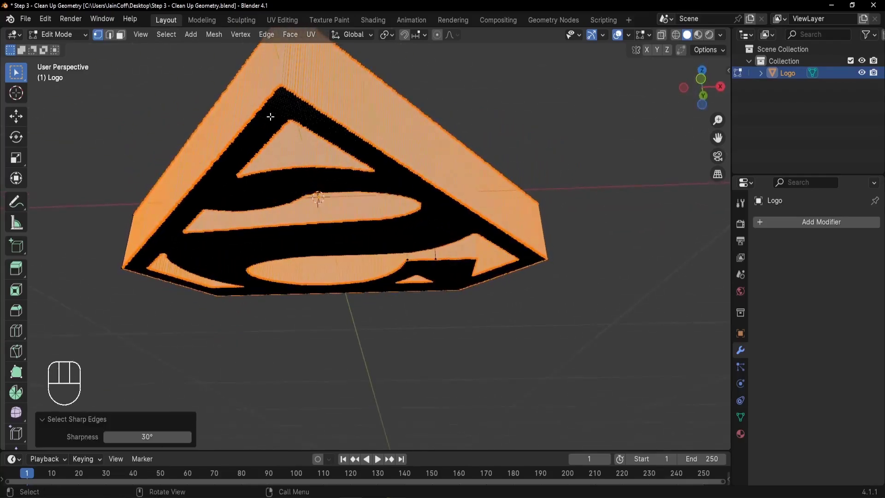
middle_drag(298, 195, 298, 199)
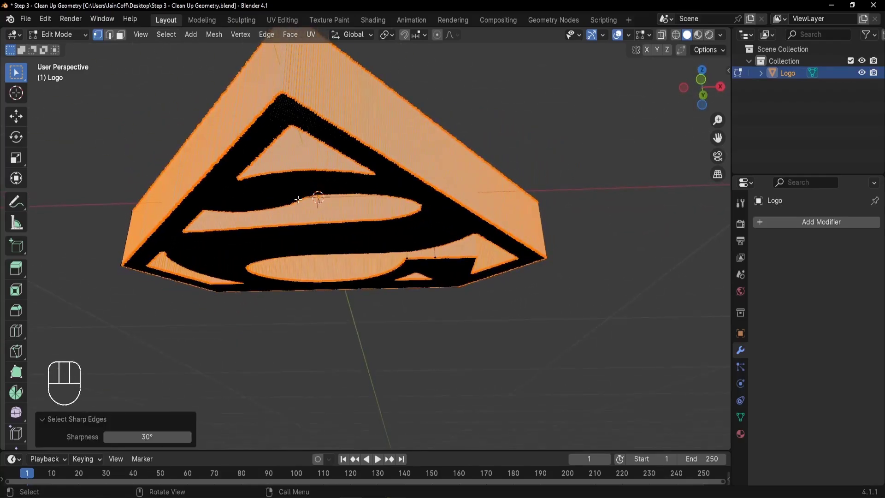
Step: Box-deselect the logo's bottom vertices in front wireframe view, leaving only the top outline selected
key(KP_1)
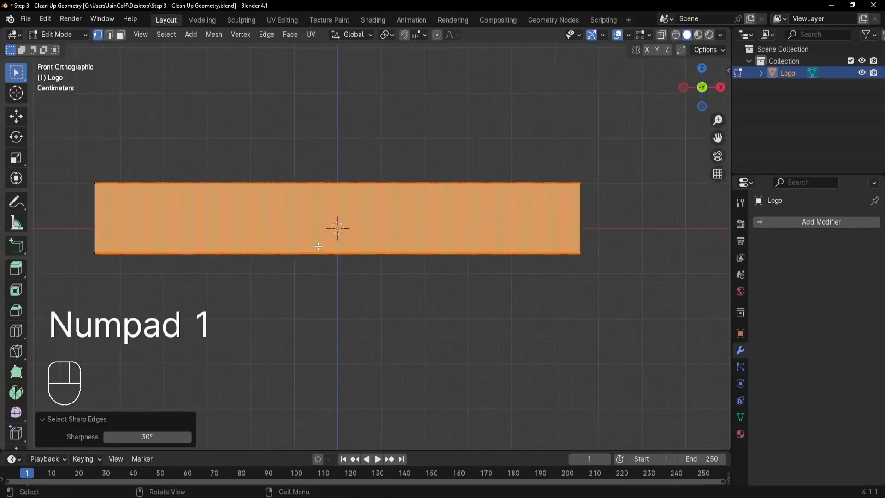
key(z)
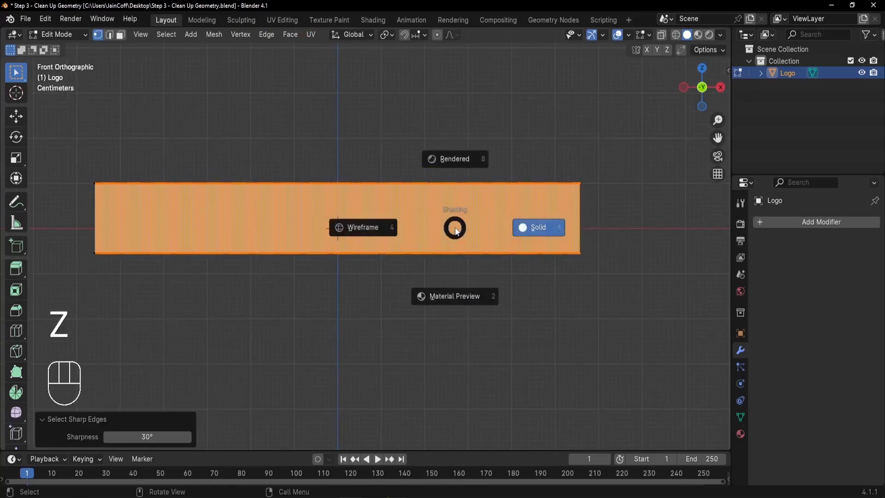
click(371, 226)
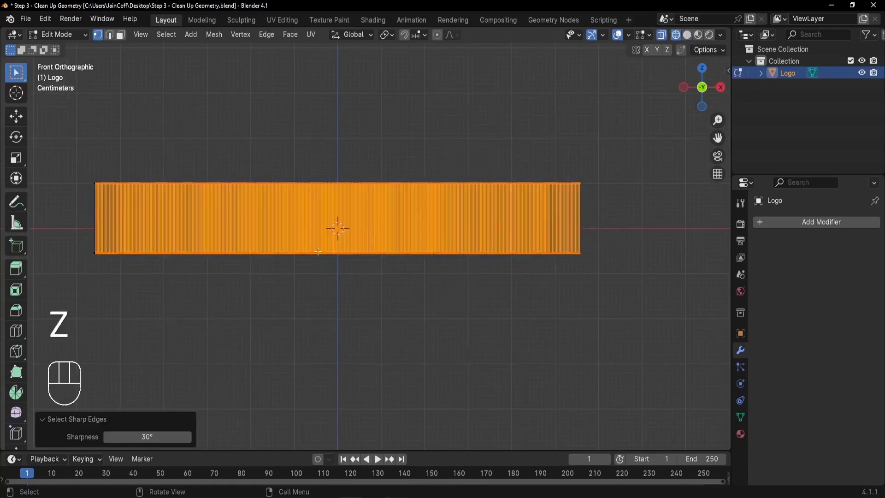
key(b)
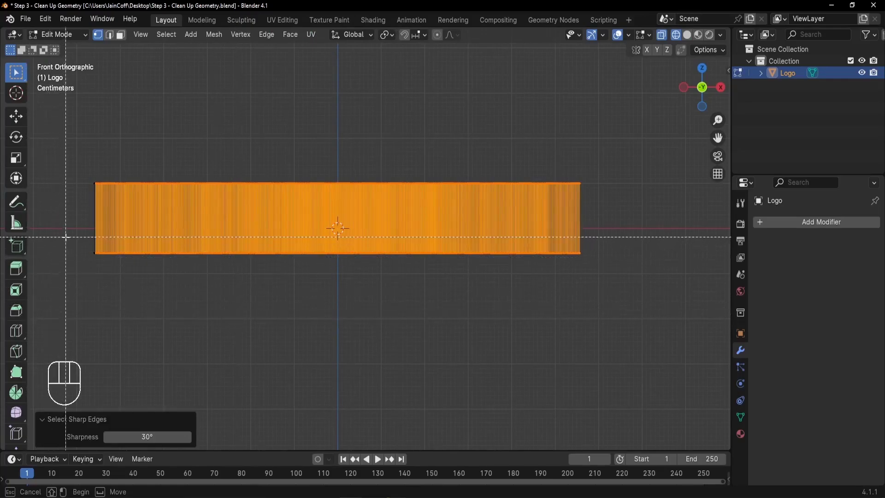
shift+drag(66, 237, 596, 274)
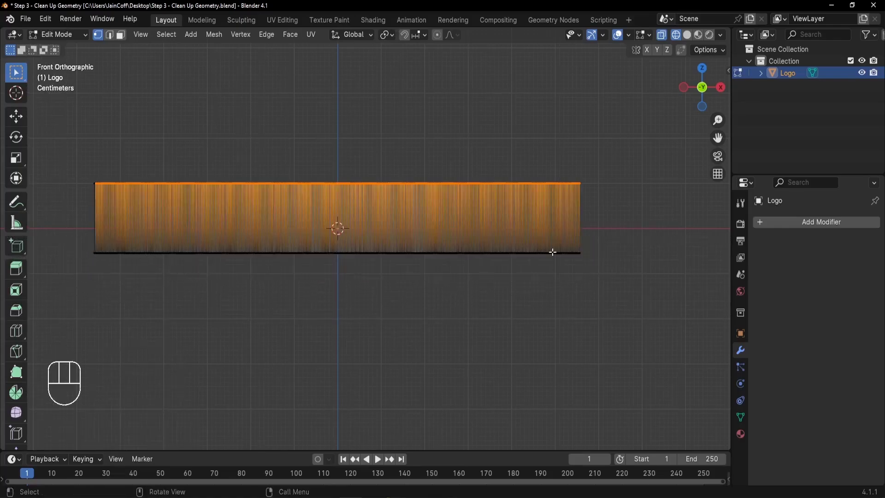
middle_drag(371, 229, 276, 289)
Step: Duplicate the selected top outline in place and move the copy along negative X, clear of the extruded logo
click(16, 116)
key(shift+d)
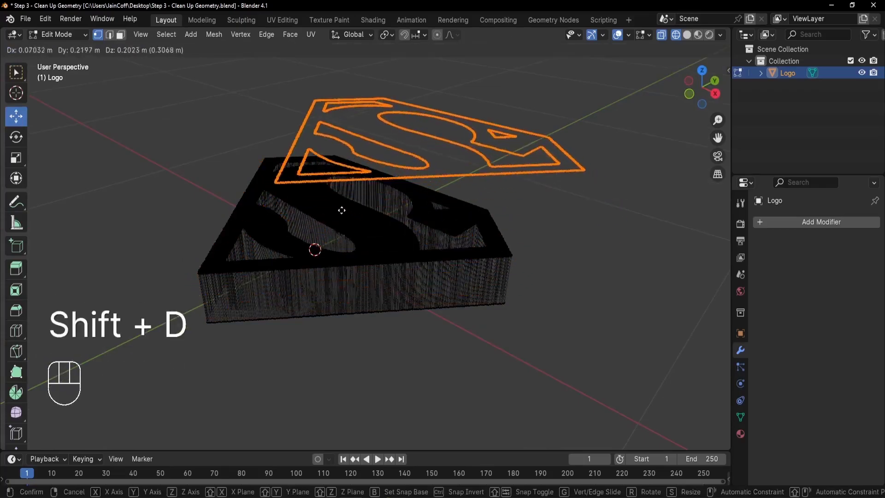
right_click(338, 230)
middle_drag(338, 230, 381, 251)
drag(371, 225, 249, 236)
middle_drag(248, 236, 340, 204)
drag(340, 204, 278, 218)
Step: Separate the selected outline copy into its own object and return to Object Mode
scroll(368, 251, up, 2)
key(p)
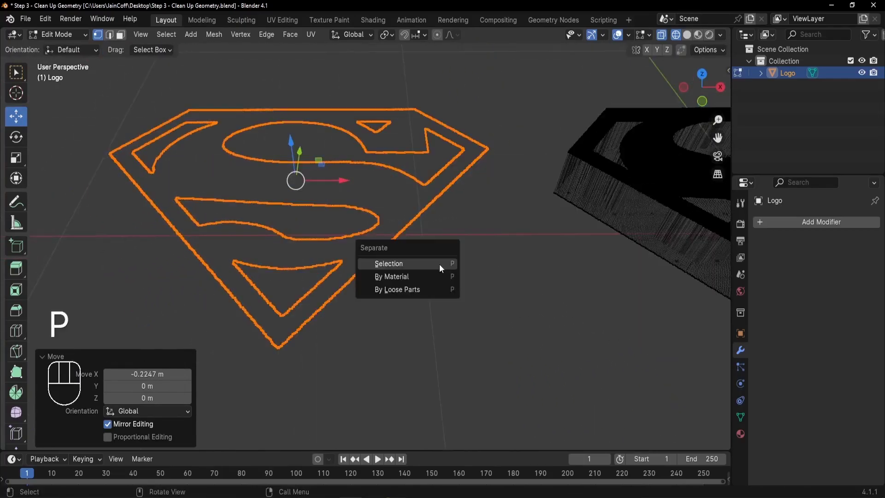
click(439, 264)
key(Tab)
Step: Switch from wireframe to solid shading and deselect both logo objects
middle_drag(322, 258, 428, 309)
click(427, 309)
shift+click(555, 259)
key(shift+z)
key(alt+a)
middle_drag(545, 276, 496, 221)
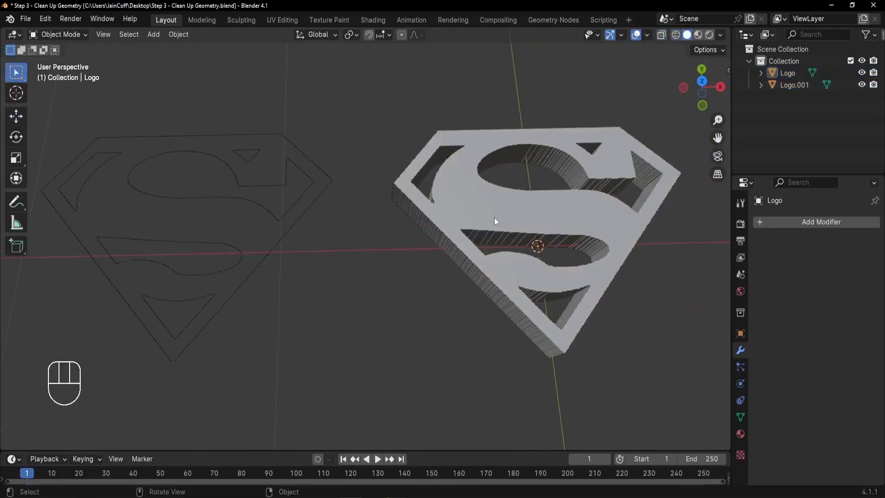
Step: Hide the extruded logo object and select the separated outline object for a close view of its stepped edges
click(516, 210)
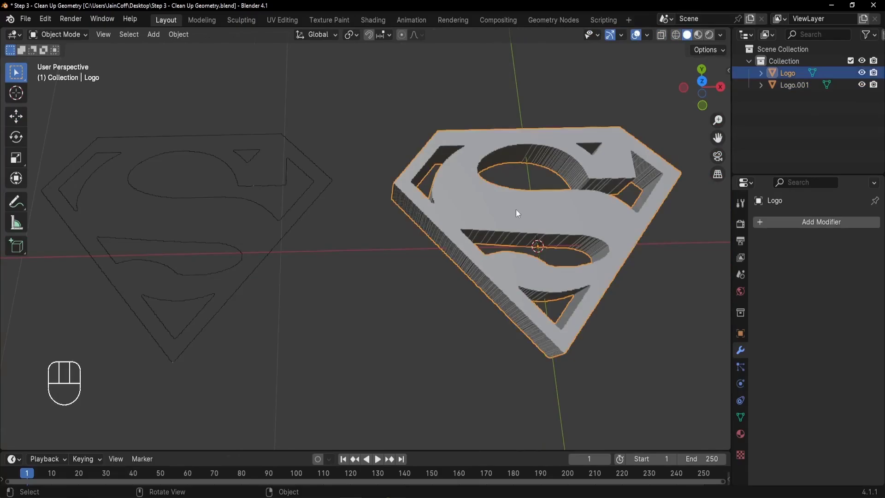
key(h)
shift+middle_drag(280, 289, 508, 266)
scroll(421, 237, up, 4)
click(315, 323)
scroll(315, 323, up, 10)
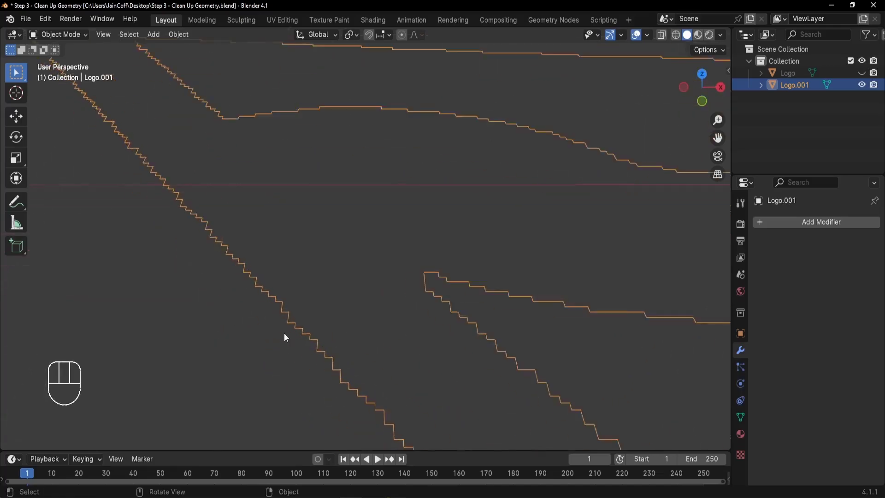
Step: Inspect the stepped edges of the separated logo outline and add a Smooth modifier to it
scroll(287, 322, up, 2)
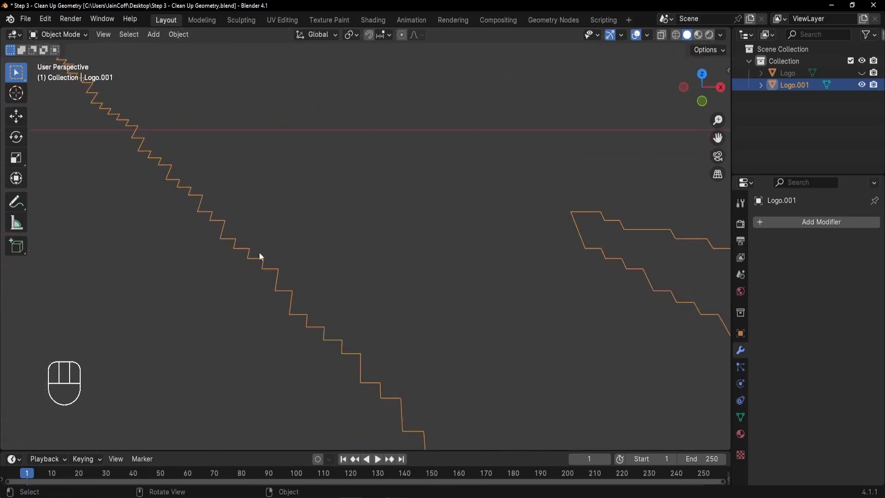
scroll(176, 306, down, 12)
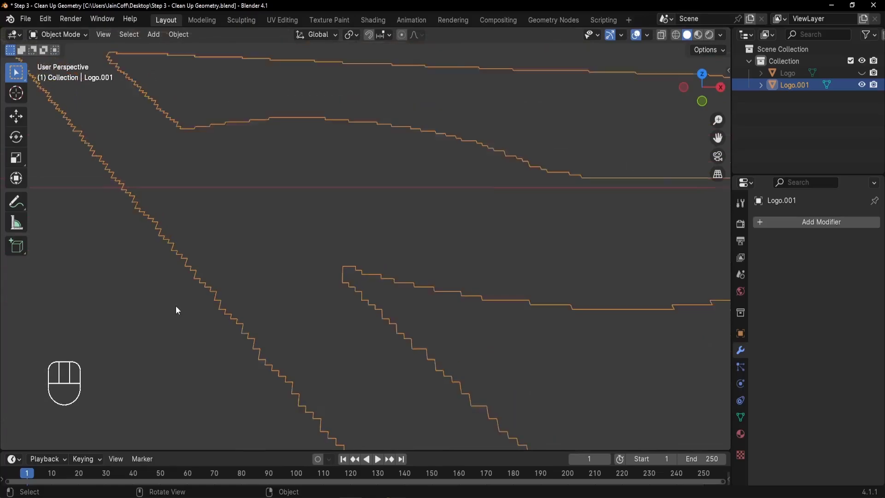
shift+middle_drag(276, 300, 541, 310)
click(798, 224)
click(761, 221)
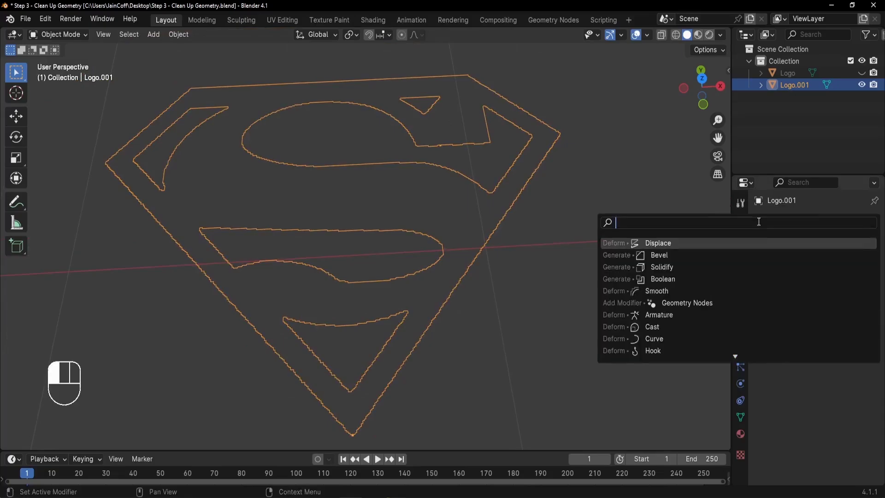
text(smooth)
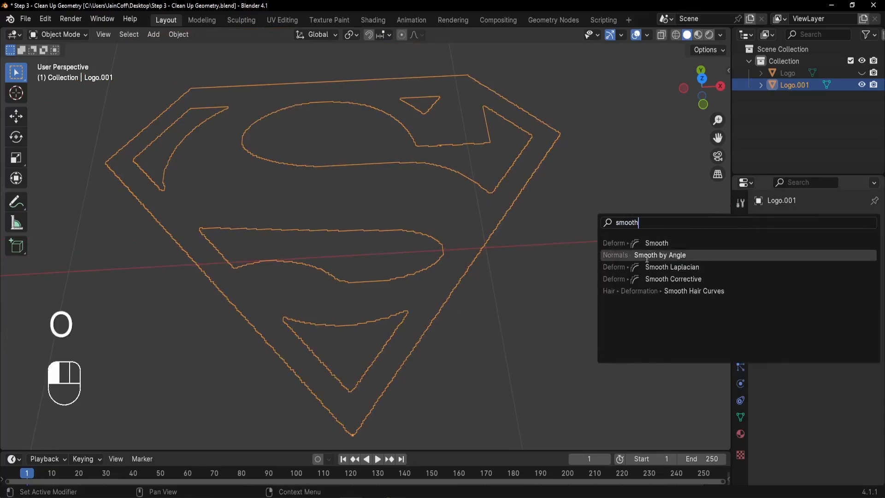
click(656, 243)
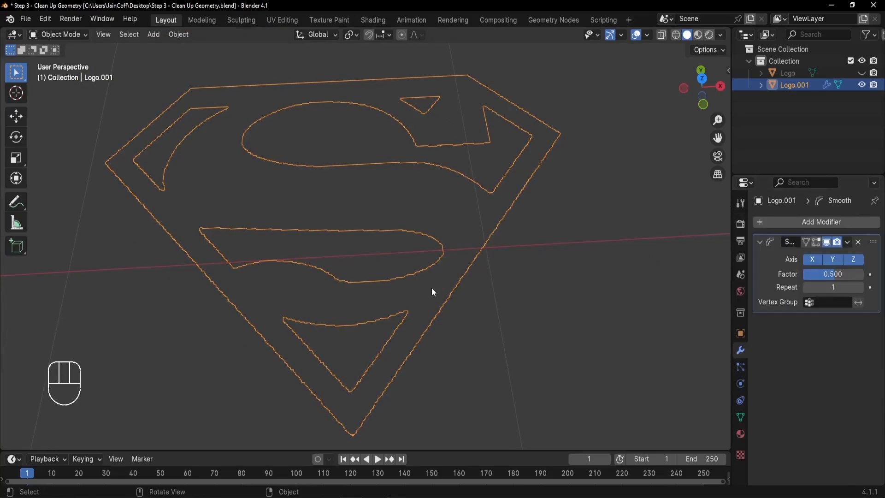
Step: View the outline from the top and set the Smooth modifier's repeat count to 10
key(KP_7)
shift+middle_drag(387, 288, 507, 319)
scroll(506, 315, up, 8)
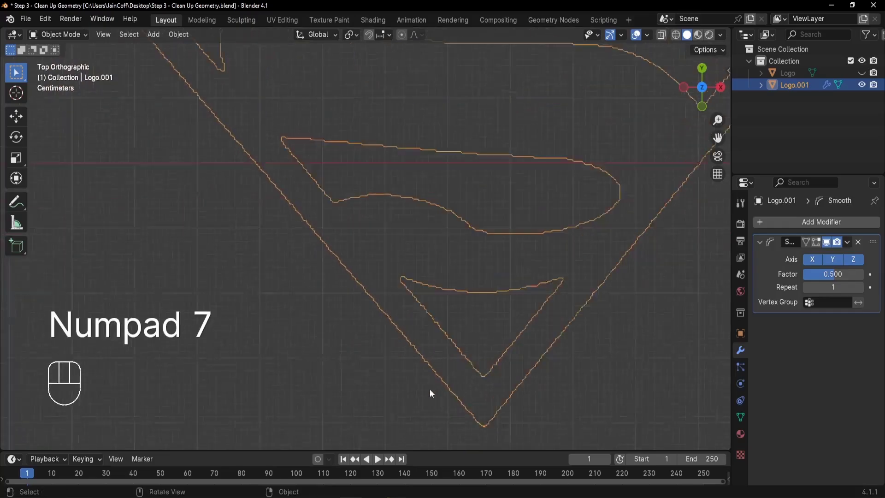
shift+middle_drag(387, 289, 361, 264)
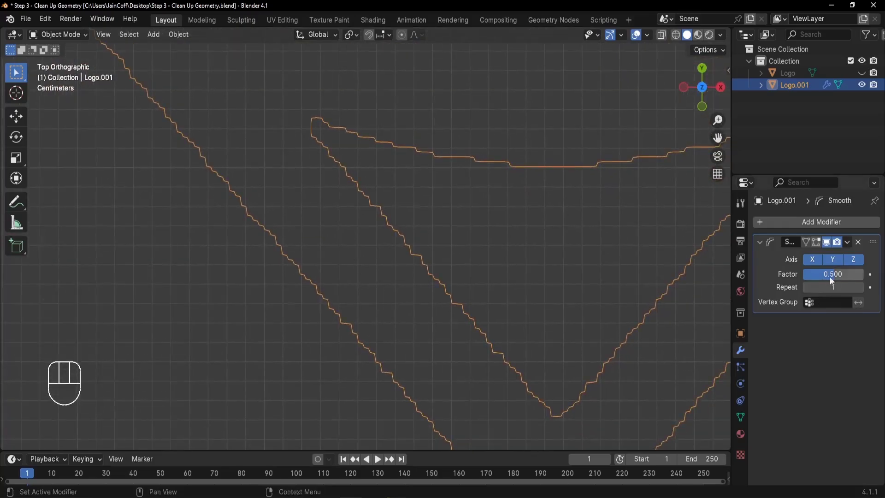
click(860, 286)
click(860, 287)
click(860, 286)
click(860, 286)
click(860, 287)
click(860, 286)
click(860, 287)
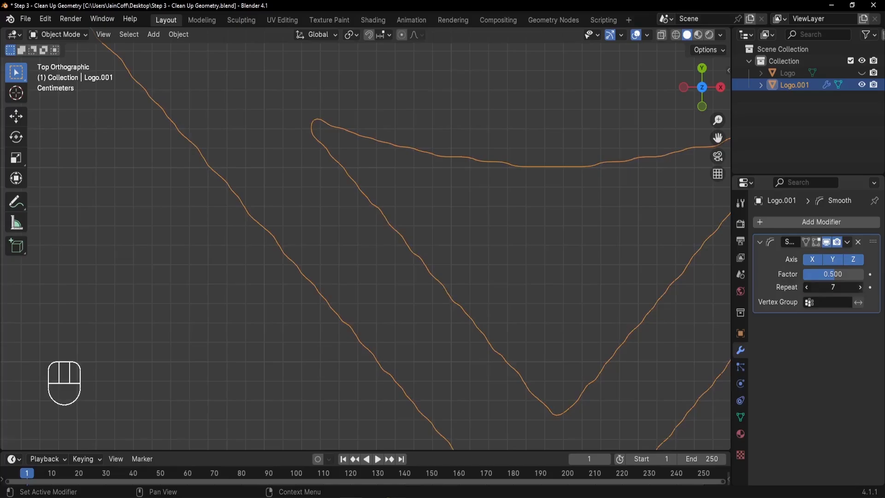
click(860, 286)
click(860, 287)
scroll(297, 298, down, 5)
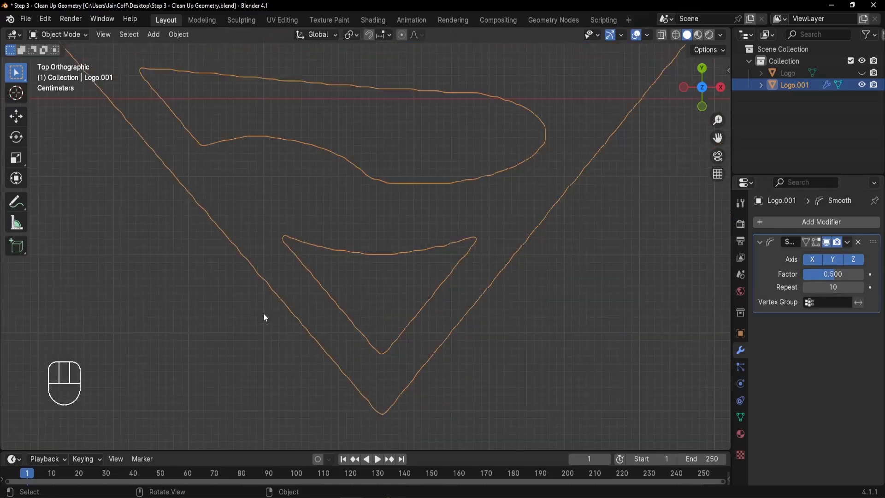
shift+middle_drag(343, 355, 378, 352)
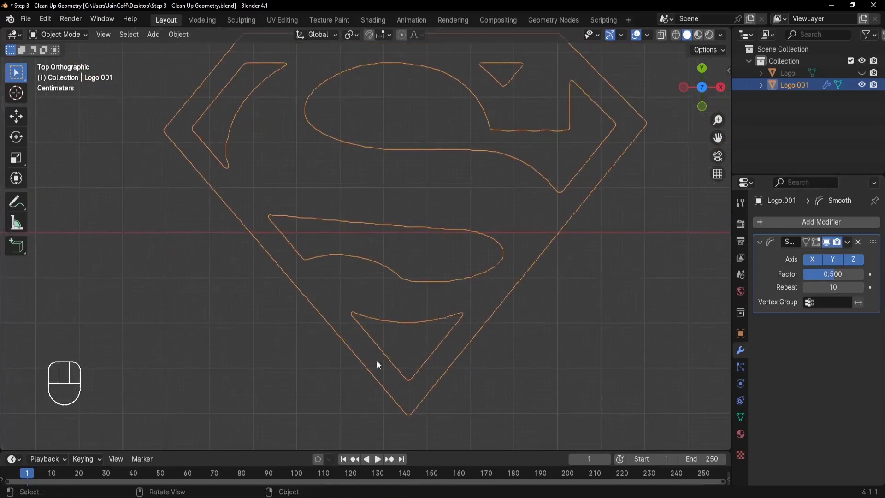
Step: Set the Smooth modifier's factor to 0.6 and apply the modifier to the outline
click(831, 280)
key(BackSpace)
text(.6)
mouse_move(830, 276)
mouse_down()
mouse_move(852, 275)
mouse_move(834, 276)
mouse_up()
shift+scroll(567, 246, up, 3)
click(848, 244)
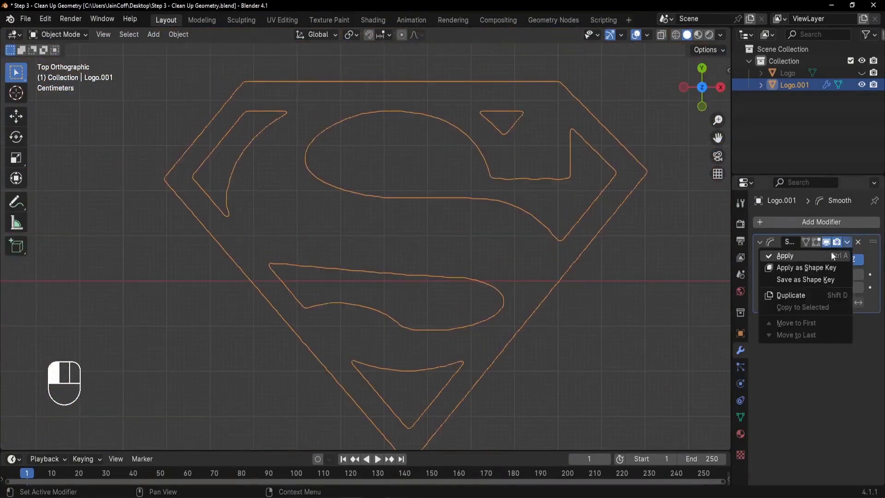
click(825, 254)
Step: Enter Edit Mode, select all of the outline's vertices and un-subdivide them with 2 iterations
shift+middle_drag(469, 264, 446, 239)
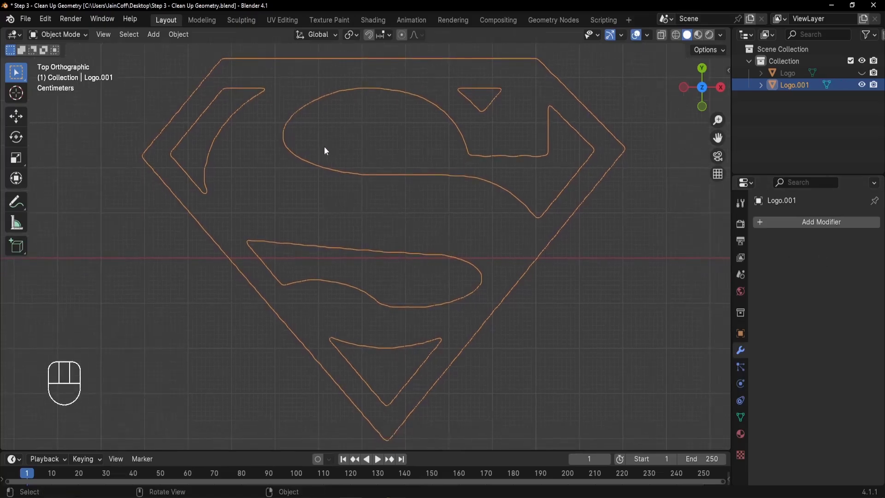
key(Tab)
scroll(294, 146, up, 8)
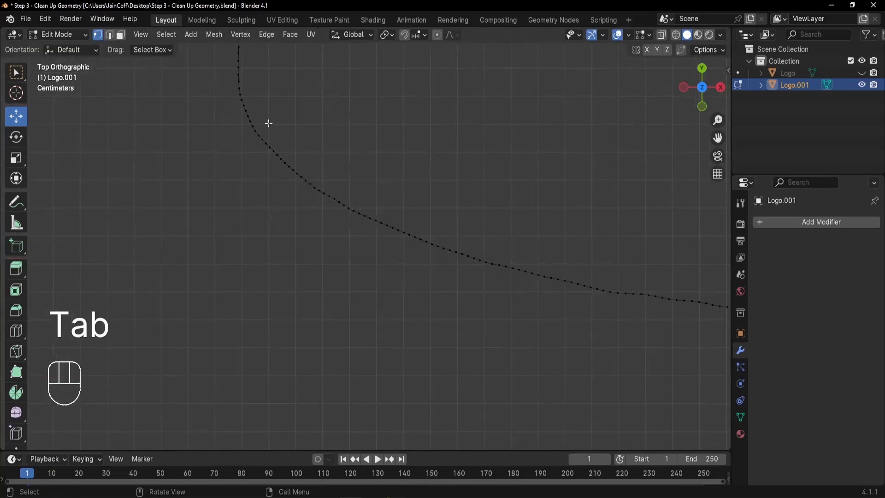
scroll(249, 153, down, 6)
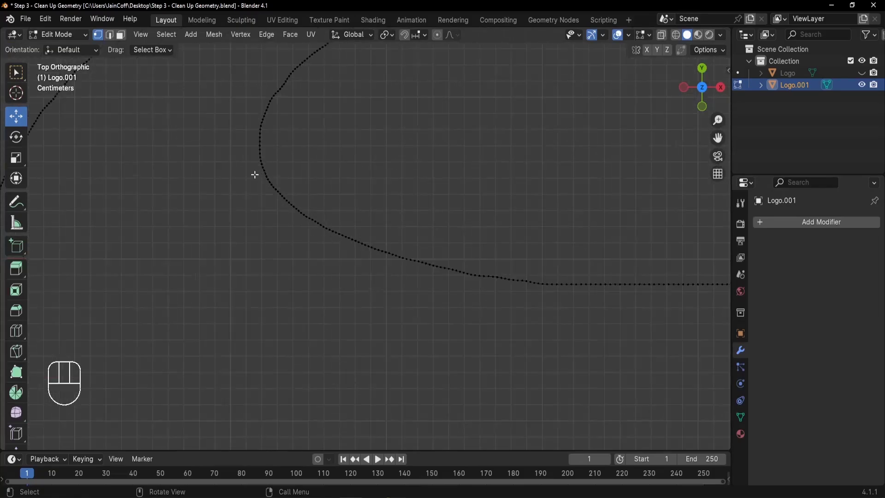
scroll(229, 159, down, 3)
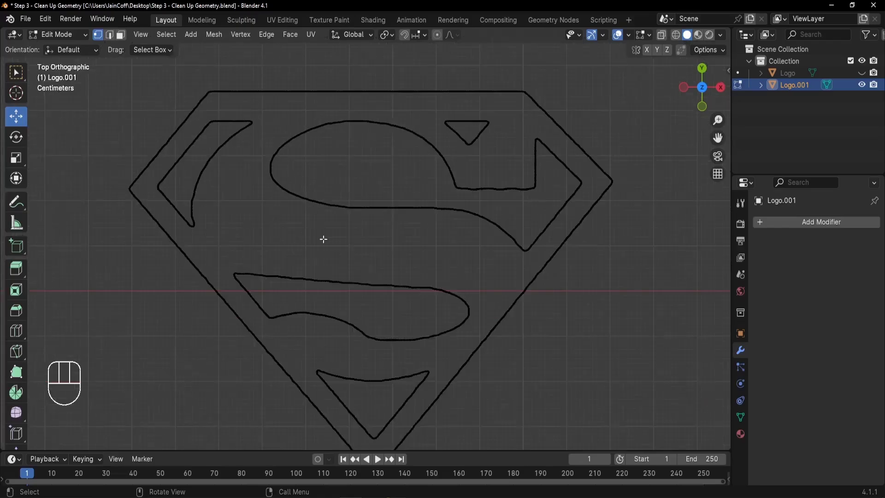
key(a)
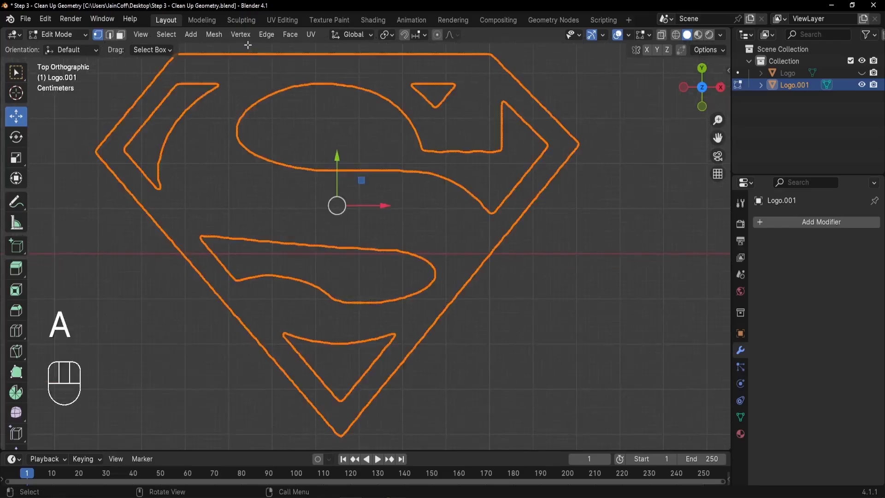
click(266, 36)
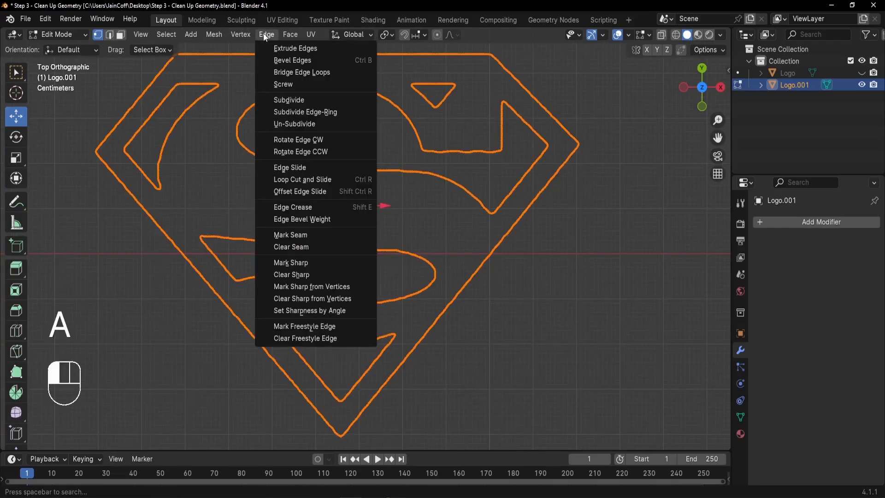
click(288, 124)
shift+middle_drag(286, 122, 354, 123)
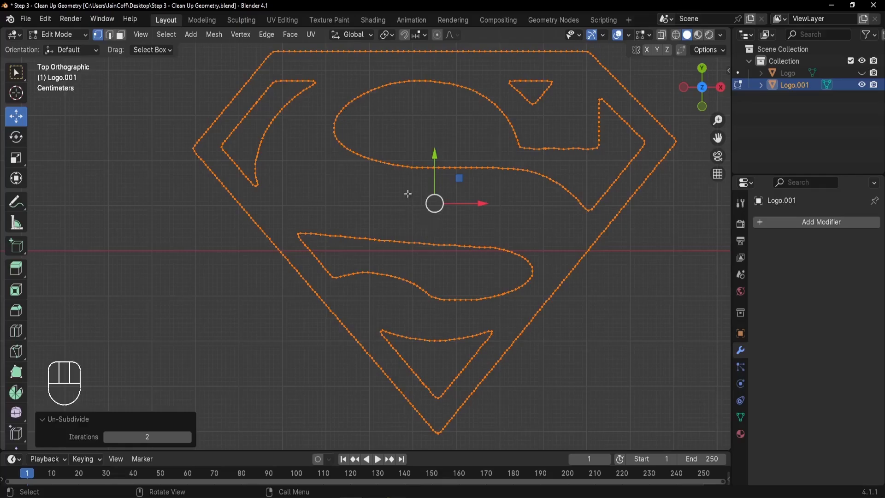
Step: Compare 3 and 4 Un-Subdivide iterations on the outline and settle on 3
scroll(417, 201, up, 3)
shift+scroll(417, 202, up, 2)
click(187, 436)
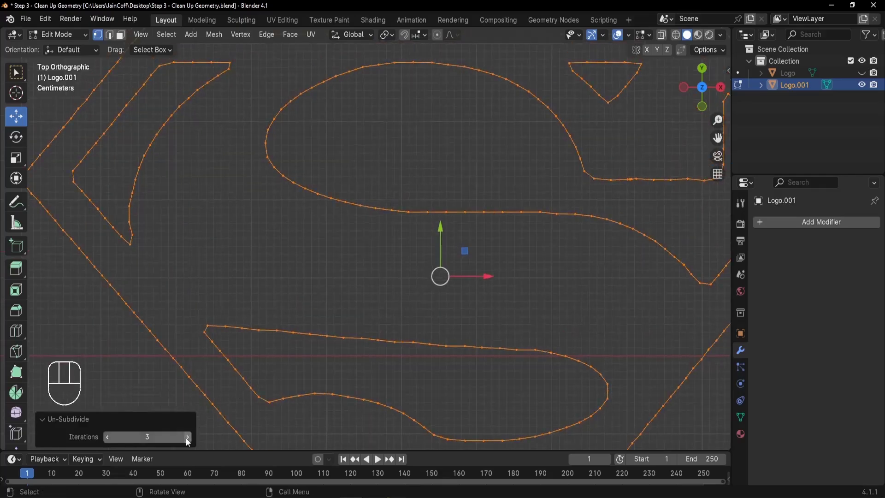
scroll(312, 243, down, 3)
scroll(387, 273, down, 1)
shift+scroll(389, 279, down, 1)
scroll(391, 285, up, 1)
click(187, 437)
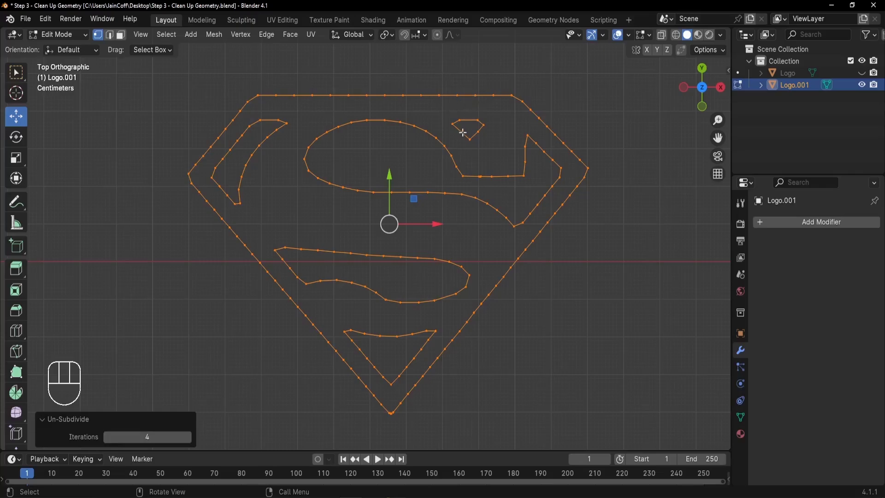
click(106, 438)
Step: Merge the vertices at the shield's outer bottom tip at their center and move the merged vertex slightly down to sharpen the corner
scroll(393, 416, up, 10)
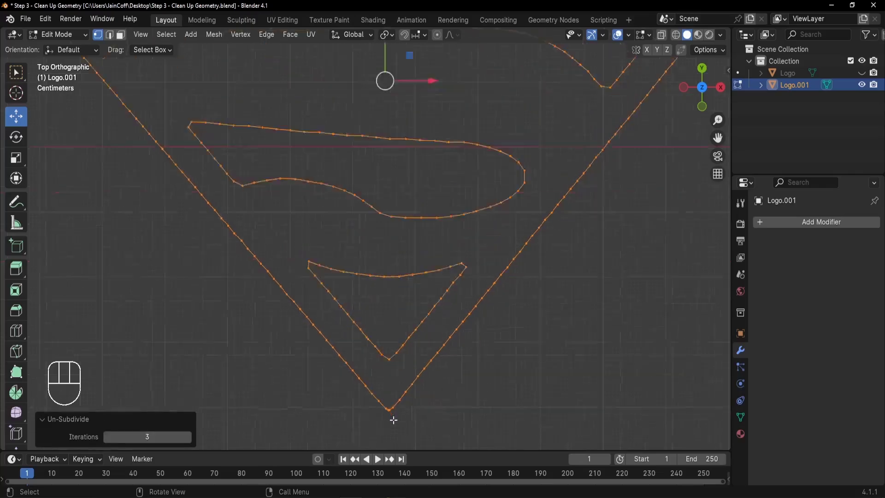
drag(284, 384, 438, 268)
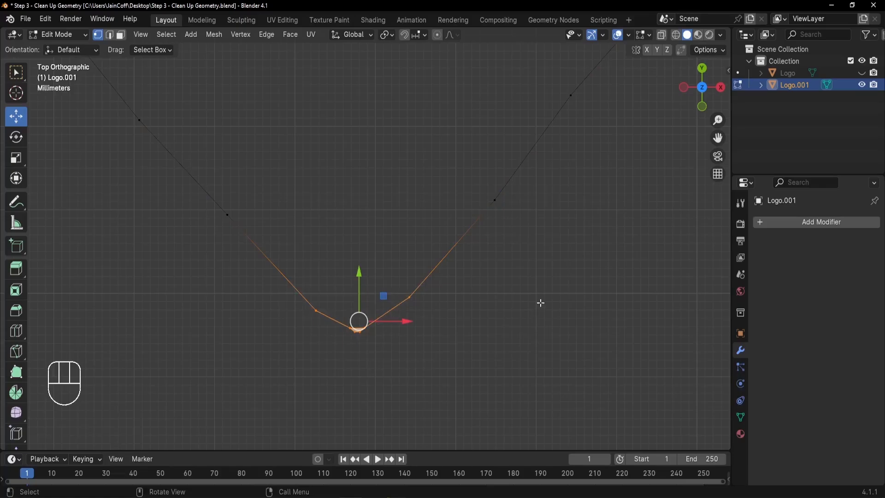
key(m)
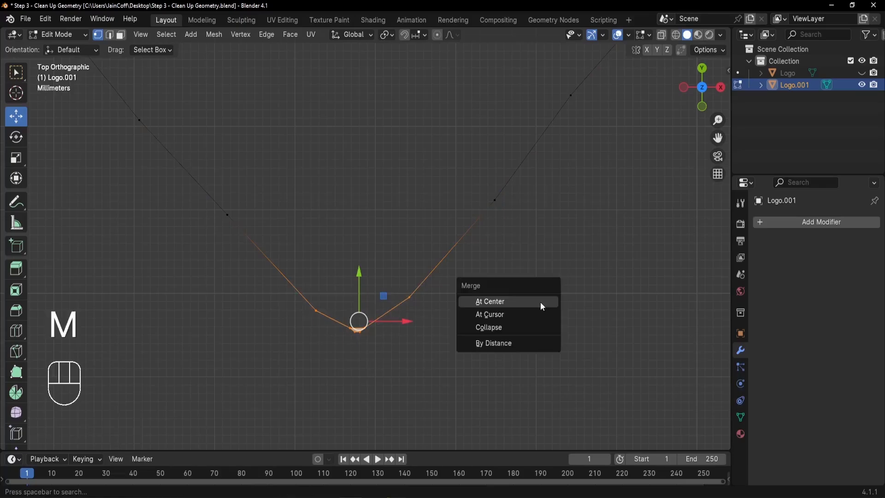
click(544, 302)
scroll(341, 355, up, 2)
key(g)
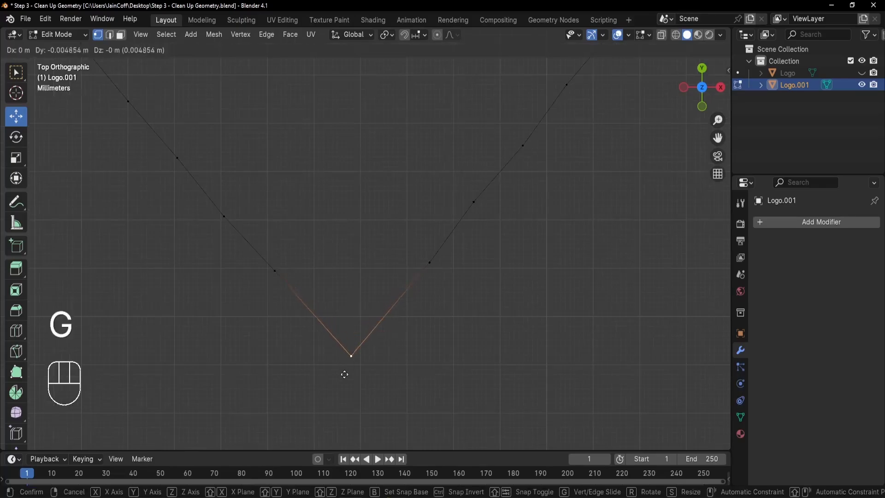
click(344, 373)
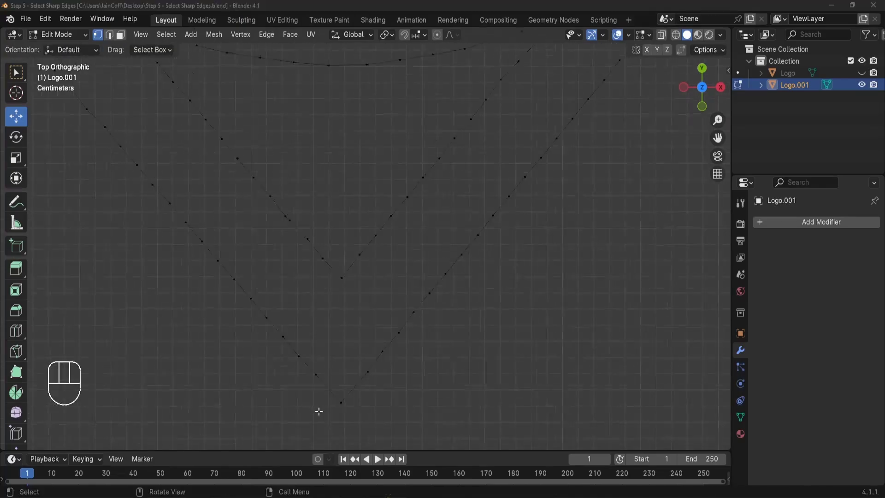
Step: Select the outer shield outline, lower it along Z below the inner shapes and fill it with a face
scroll(319, 411, down, 8)
middle_drag(343, 388, 405, 312)
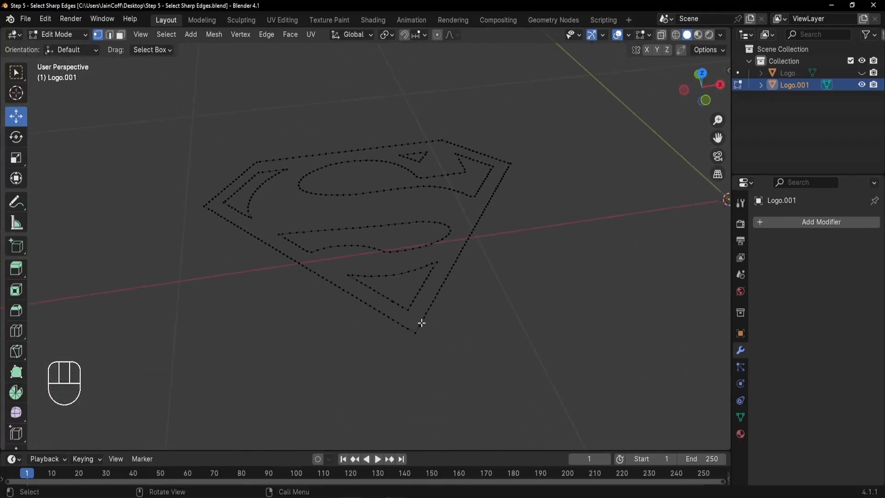
key(l)
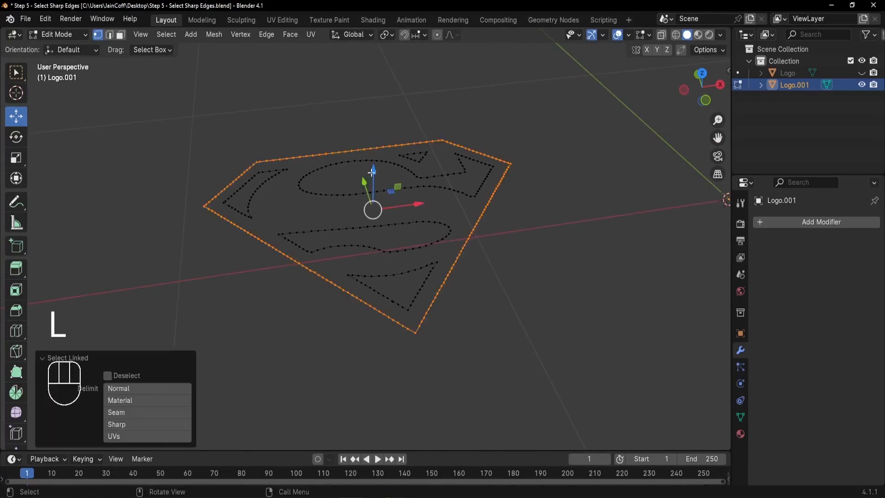
drag(372, 173, 372, 220)
middle_drag(373, 220, 386, 307)
key(f)
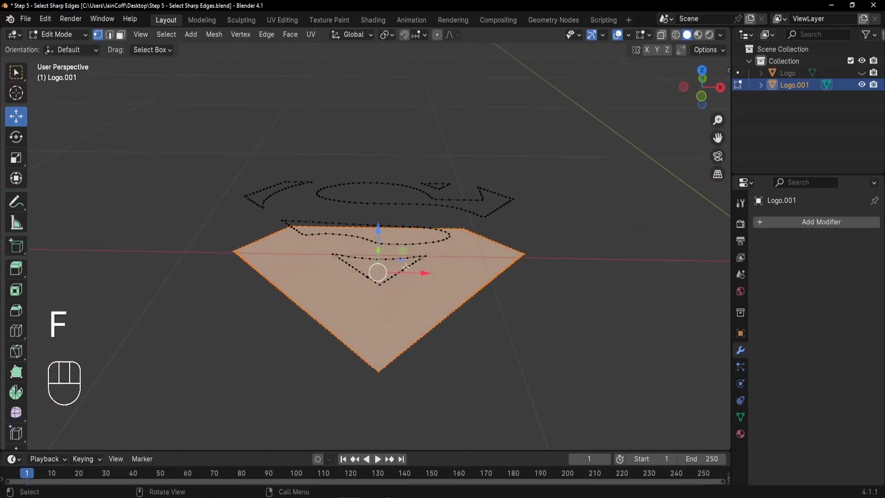
Step: Invert the selection to the inner outlines and extrude them down along Z through the shield face
middle_drag(415, 270, 420, 274)
key(ctrl)
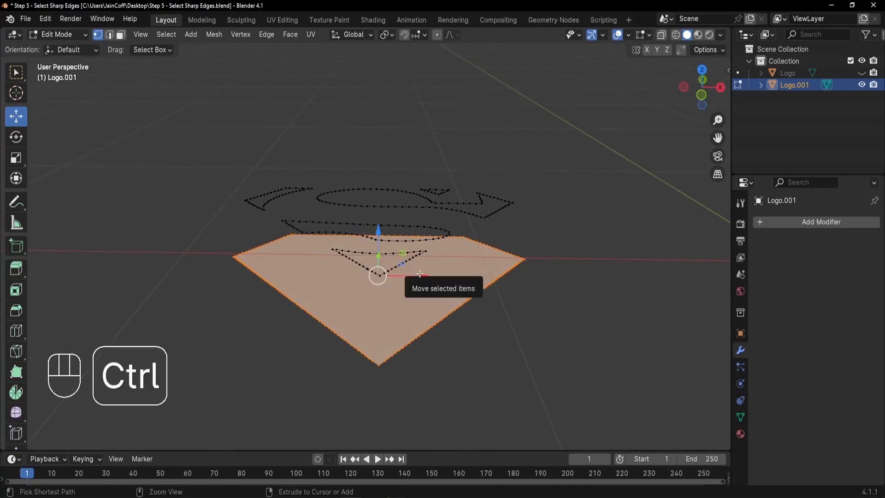
key(ctrl+i)
middle_drag(324, 287, 369, 264)
key(e)
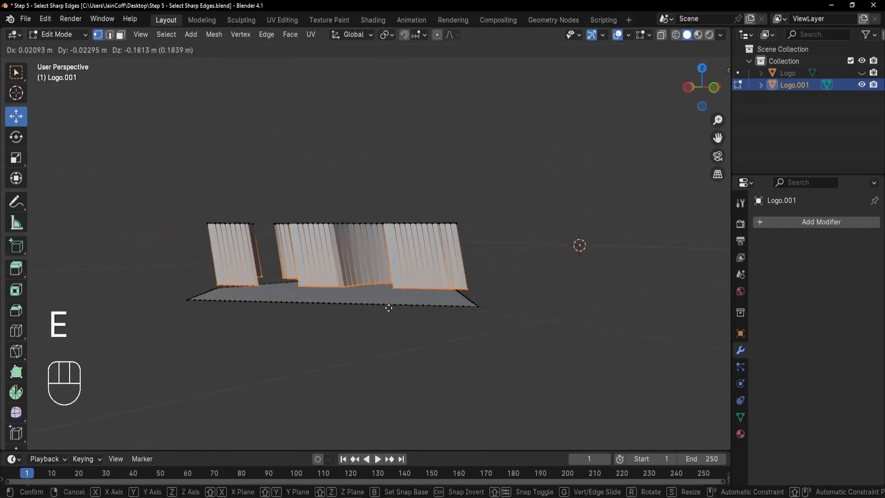
key(z)
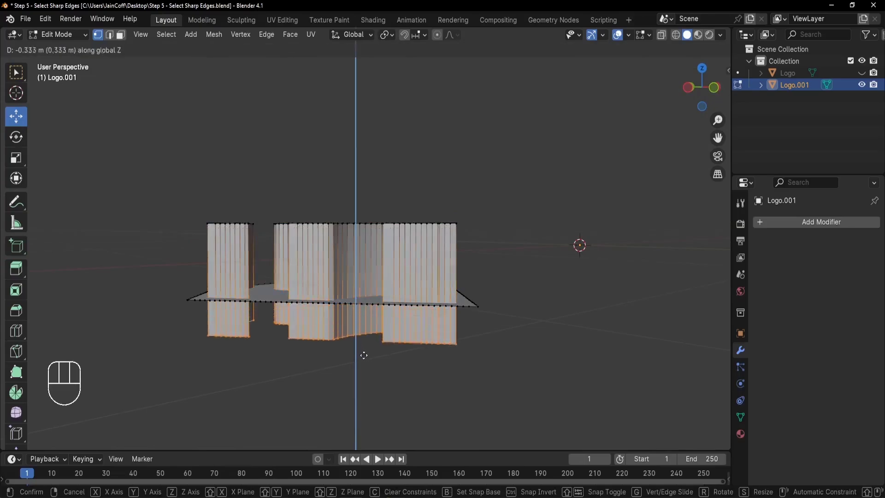
click(363, 387)
Step: Select all the extruded inner walls as linked geometry, separate them into their own object and return to Object Mode
middle_drag(393, 357, 418, 243)
key(l)
key(l)
key(l)
key(l)
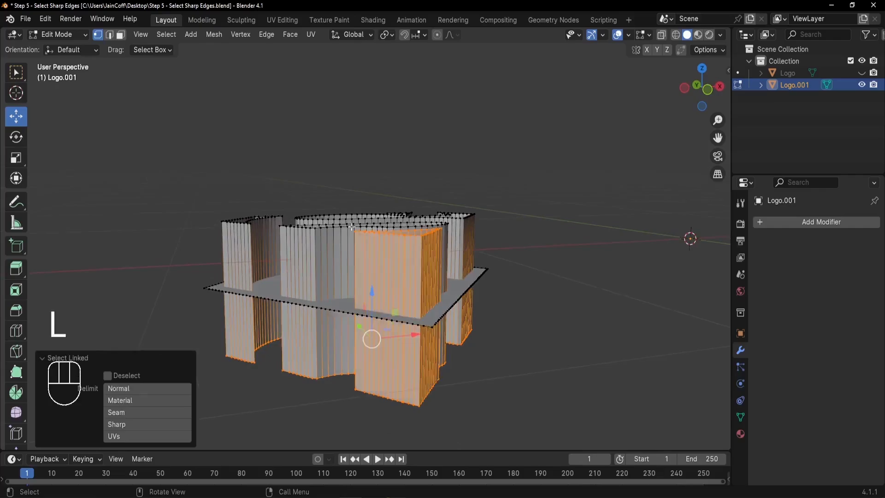
middle_drag(279, 217, 424, 239)
key(l)
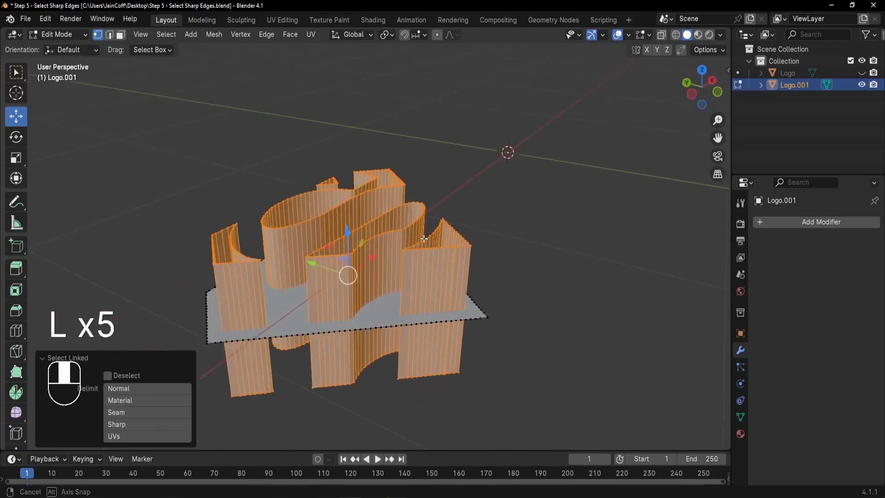
key(p)
click(505, 255)
key(Tab)
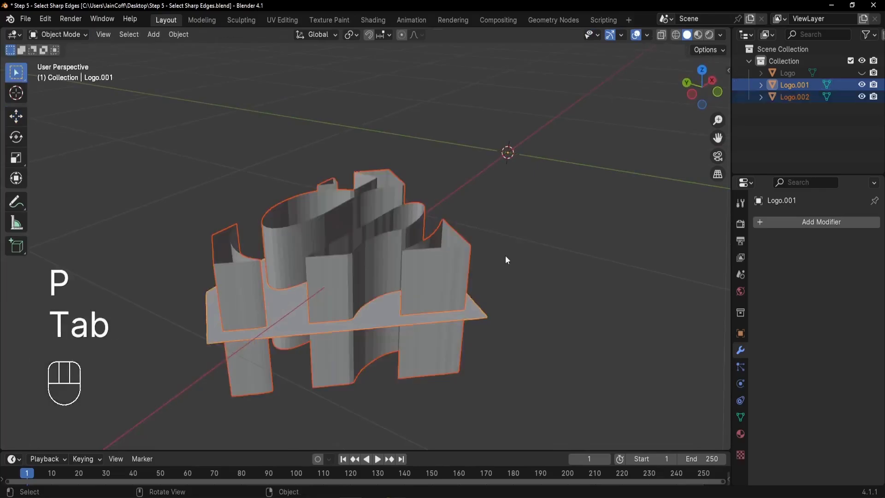
Step: Select only the separated inner walls object and shade it smooth by angle
click(487, 262)
click(375, 249)
right_click(388, 212)
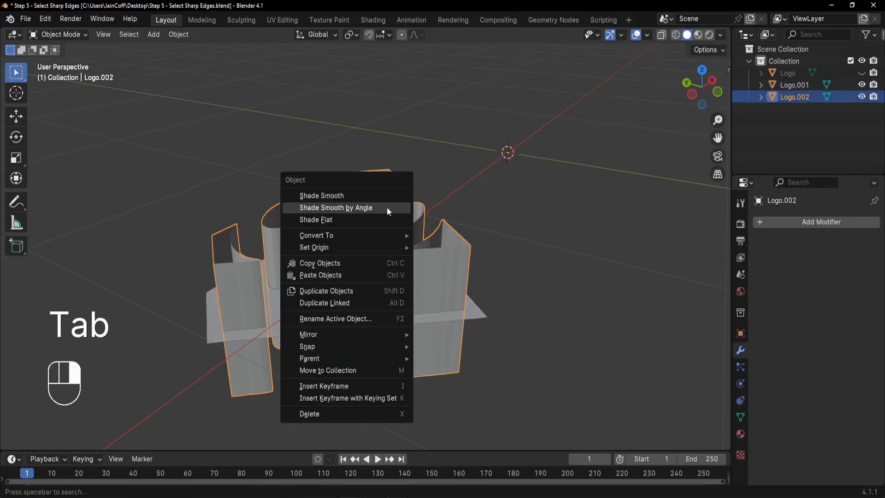
click(374, 212)
middle_drag(368, 253, 354, 281)
Step: Select the flat shield face object and add a Boolean modifier to it
click(497, 261)
click(390, 307)
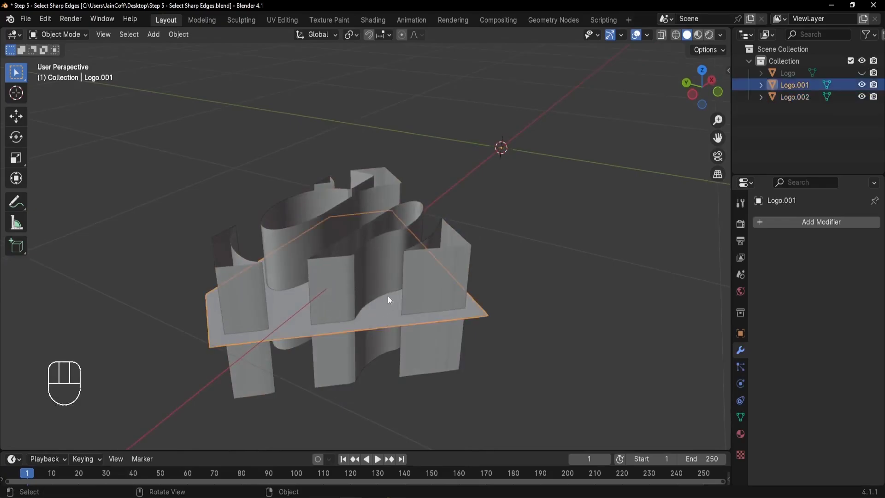
middle_drag(466, 326, 470, 306)
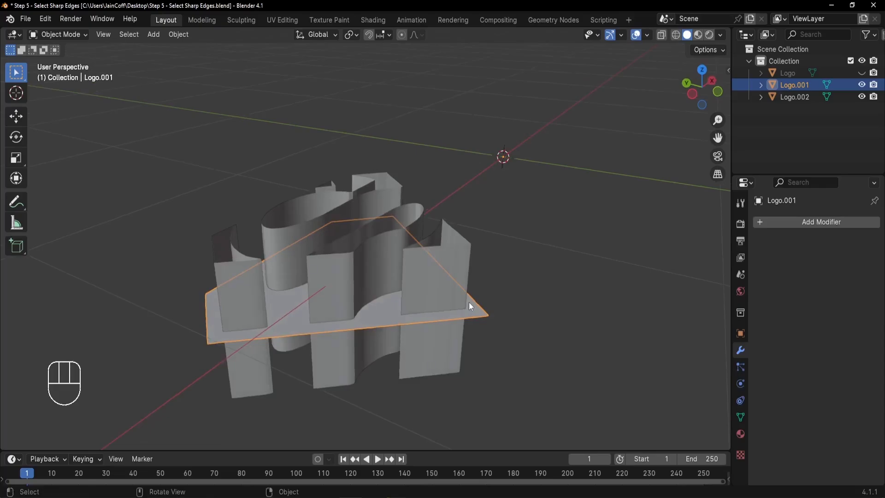
click(795, 220)
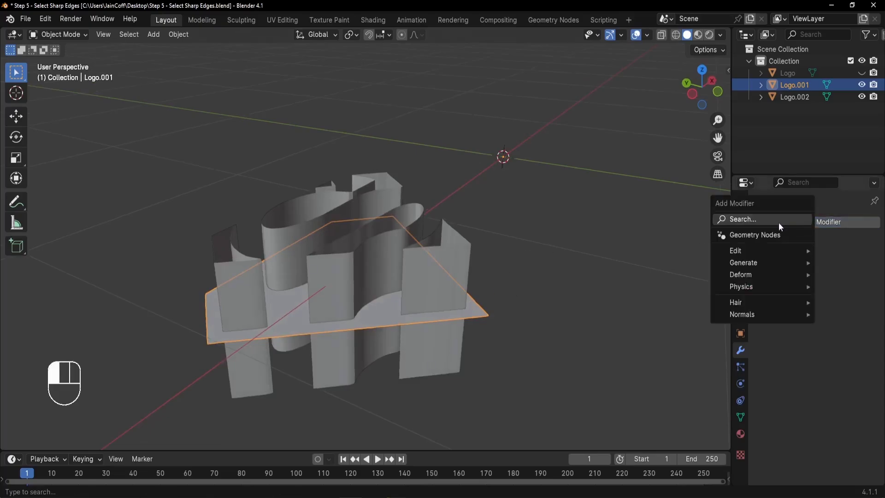
click(779, 222)
text(bool)
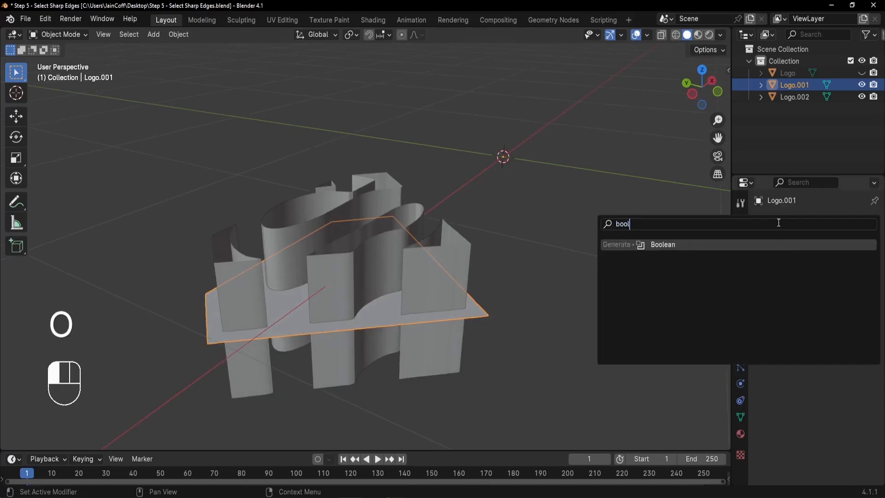
click(679, 244)
Step: Pick the inner walls object Logo.002 as the Boolean's Difference object and switch the solver to Fast
click(858, 289)
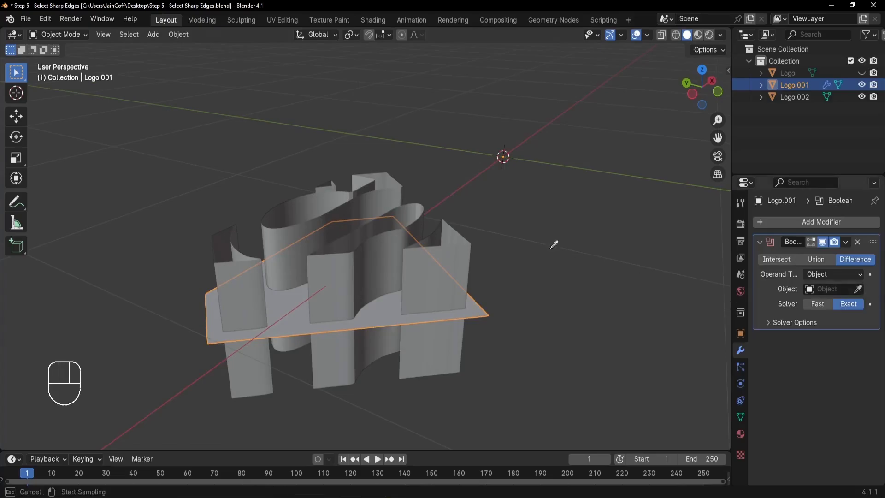
click(396, 185)
middle_drag(394, 187, 242, 247)
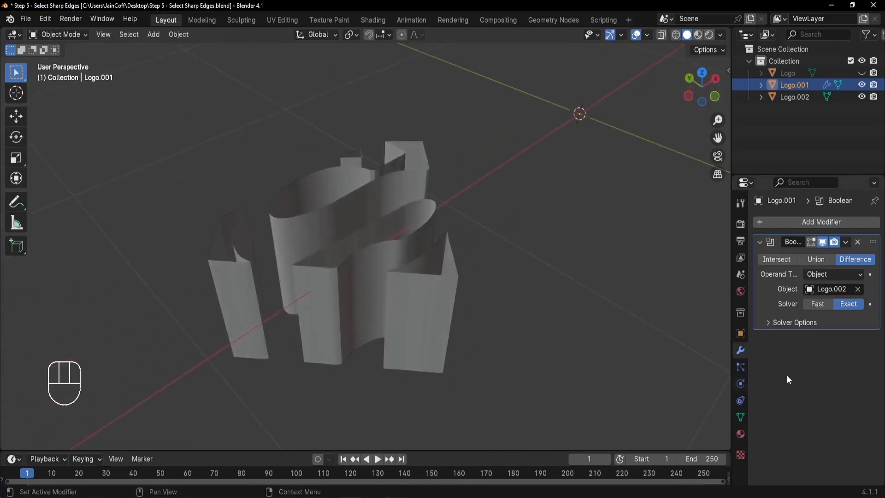
click(821, 305)
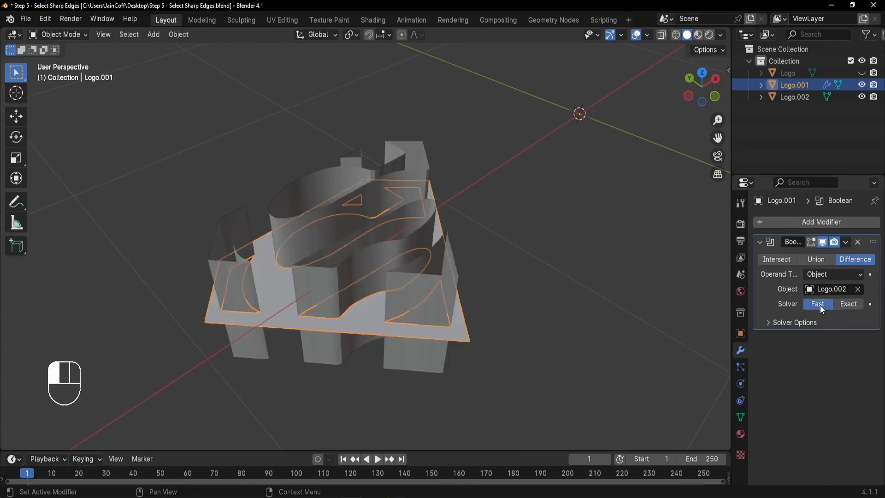
Step: Apply the Boolean modifier to the shield, then select the inner walls object and hide it
middle_drag(400, 245, 487, 305)
scroll(421, 316, up, 3)
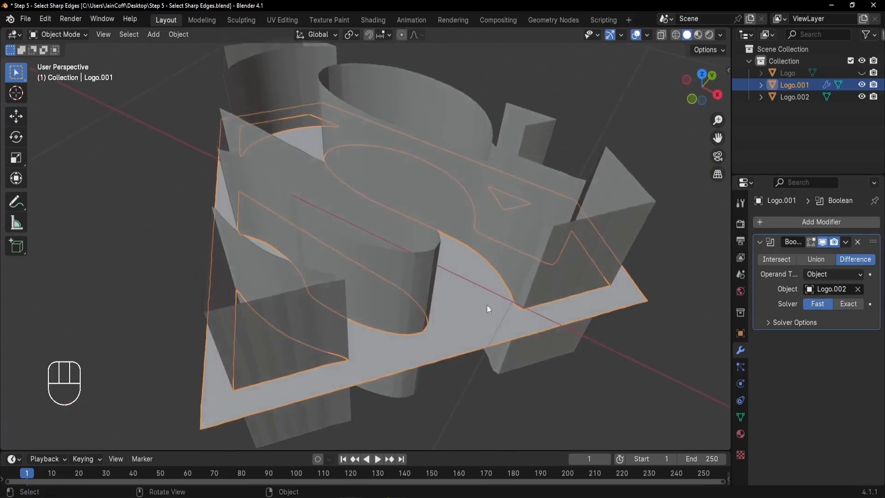
click(845, 242)
click(810, 254)
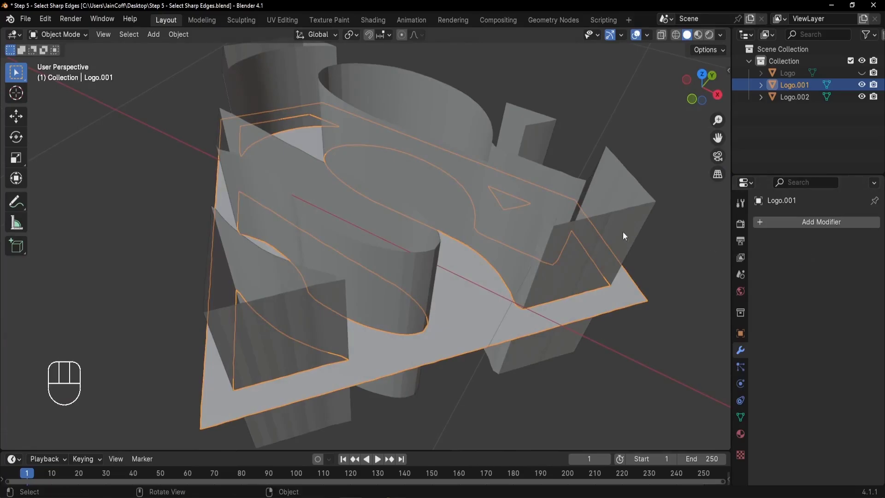
click(621, 217)
middle_drag(402, 238, 411, 215)
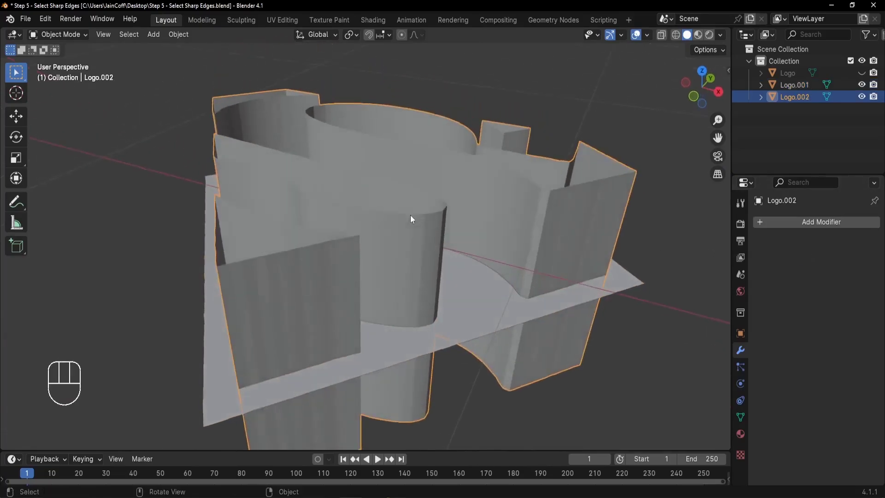
key(h)
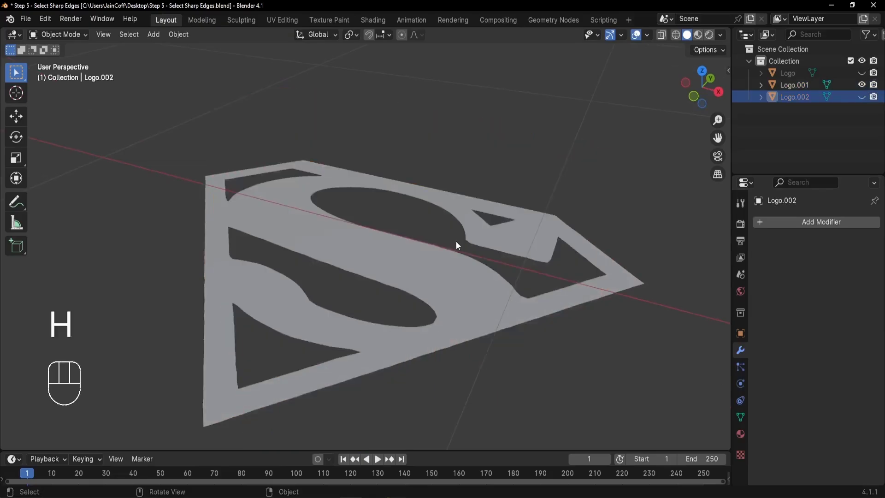
Step: Select the cut shield and give it a Solidify modifier with a thickness of 0.11 m
mouse_move(425, 258)
middle_down()
mouse_move(451, 325)
mouse_move(468, 286)
mouse_move(459, 294)
mouse_move(430, 265)
middle_up()
click(462, 243)
scroll(430, 264, up, 1)
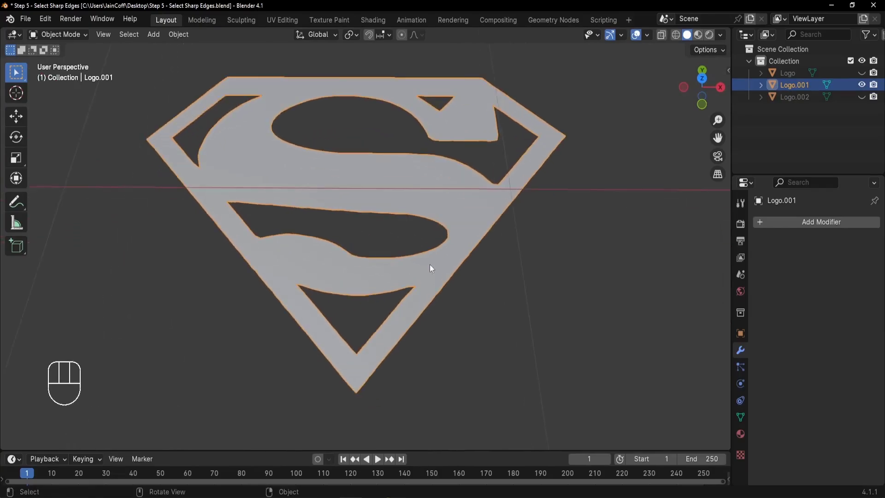
click(798, 221)
click(765, 220)
text(sol)
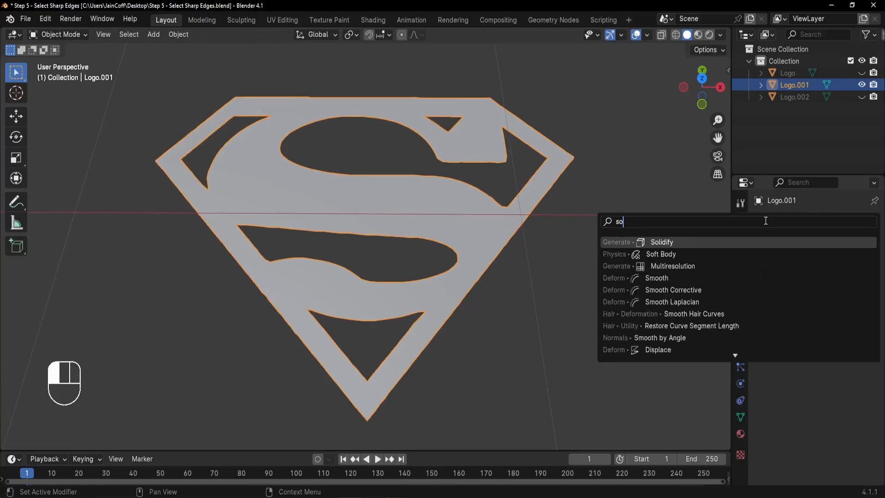
click(654, 242)
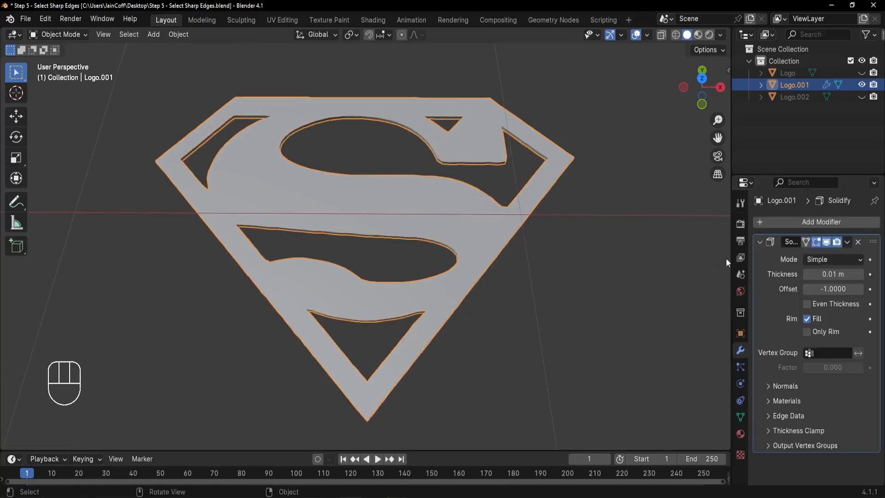
shift+middle_drag(716, 256, 447, 226)
drag(825, 274, 873, 274)
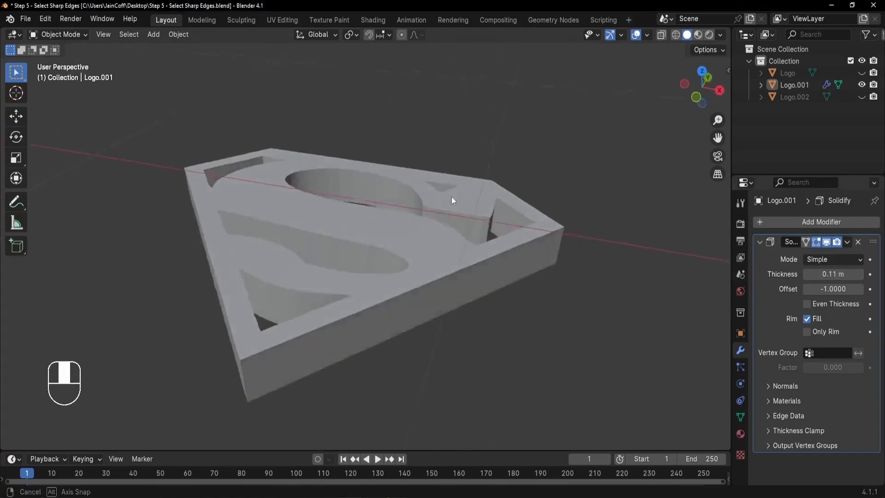